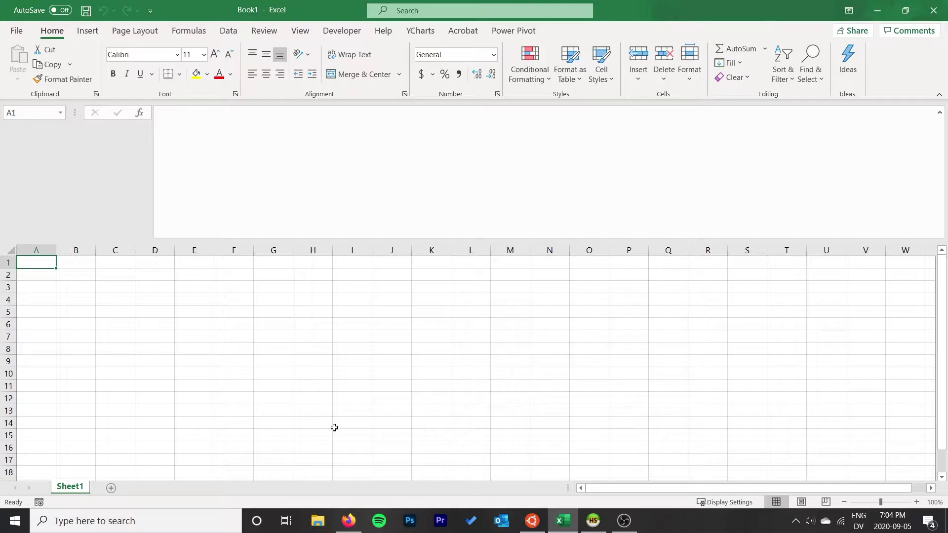
Show Excel's Data tab, then switch to the Connector/ODBC download page in Firefox
click(232, 32)
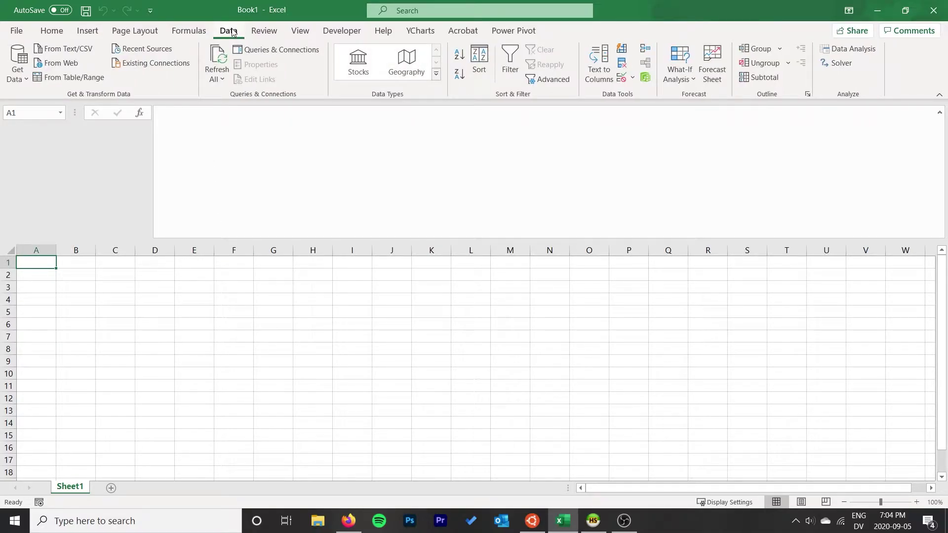
click(351, 520)
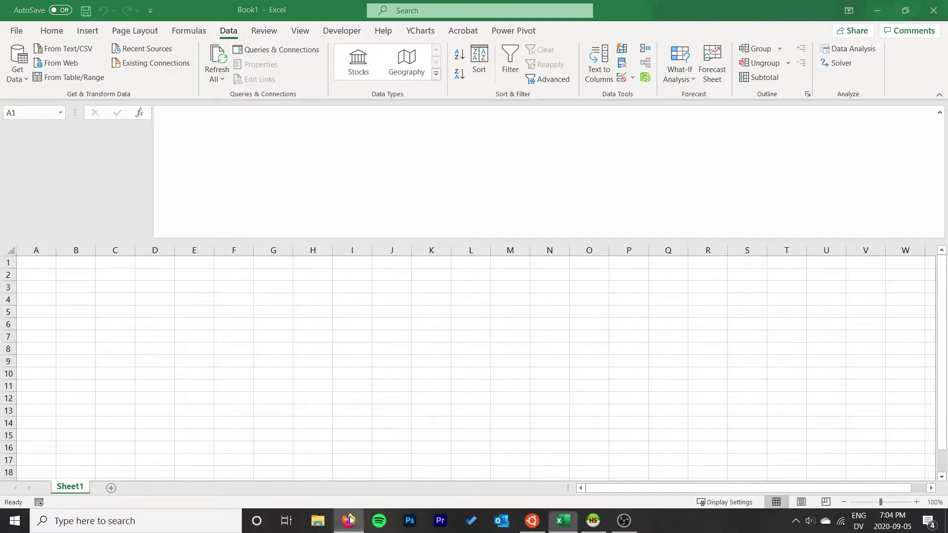
Compare the 32-bit and 64-bit MSI installers and ZIP archives for Connector/ODBC 8.0.21
drag(77, 197, 242, 201)
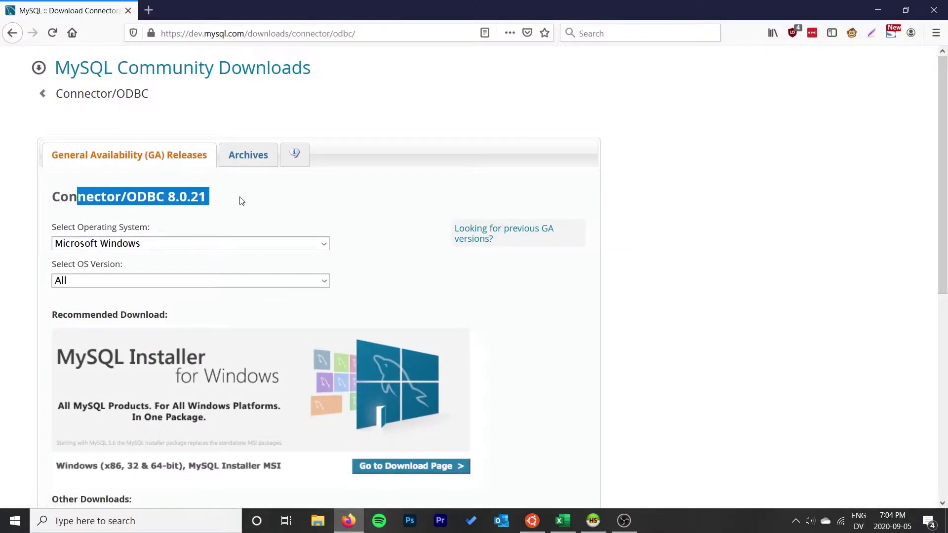
click(244, 203)
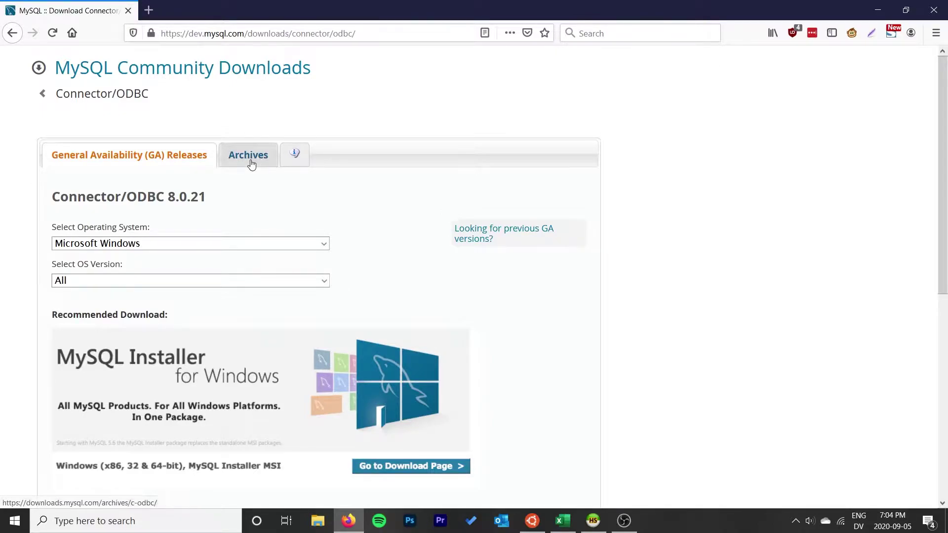
scroll(364, 223, down, 5)
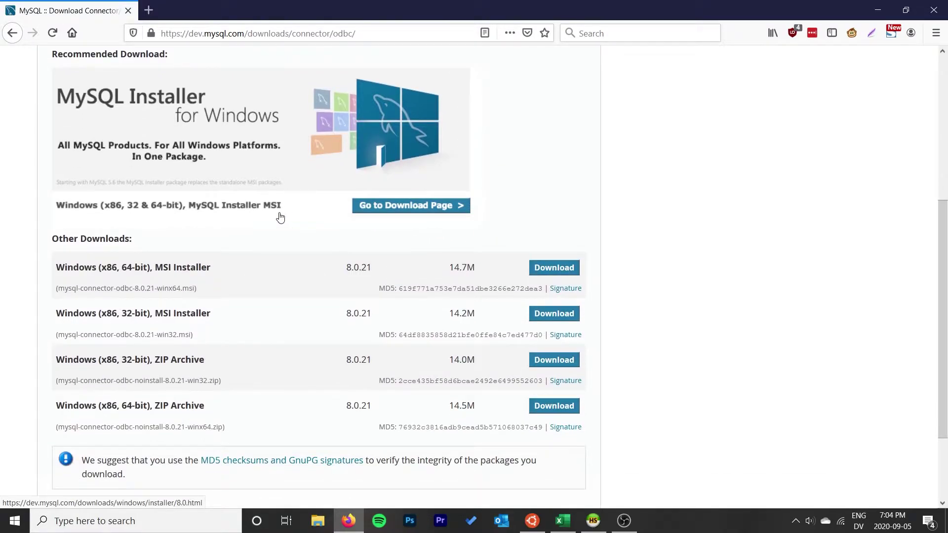
scroll(276, 216, down, 1)
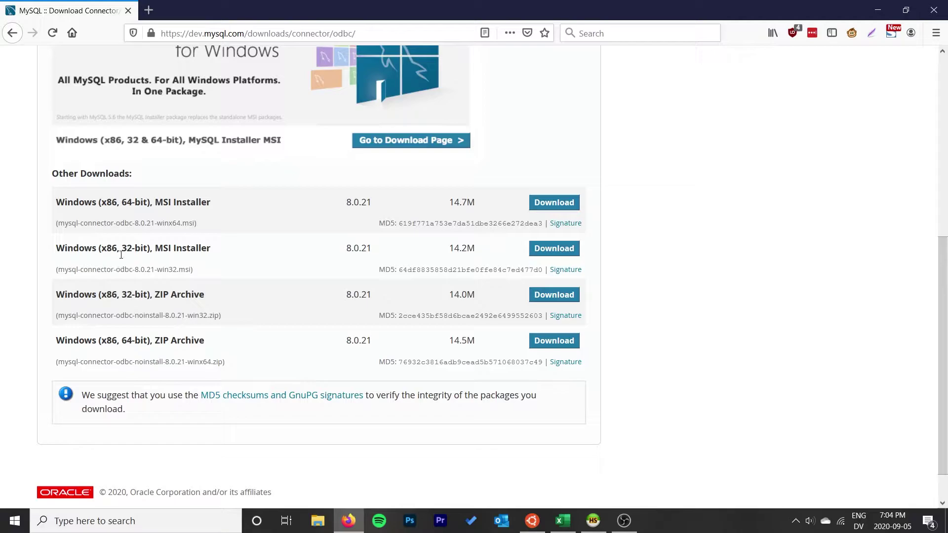
drag(101, 248, 156, 249)
click(93, 237)
drag(164, 250, 108, 251)
click(306, 285)
Check About Excel, confirming the 32-bit build 16.0.13127.20266, then return to Book1
click(564, 520)
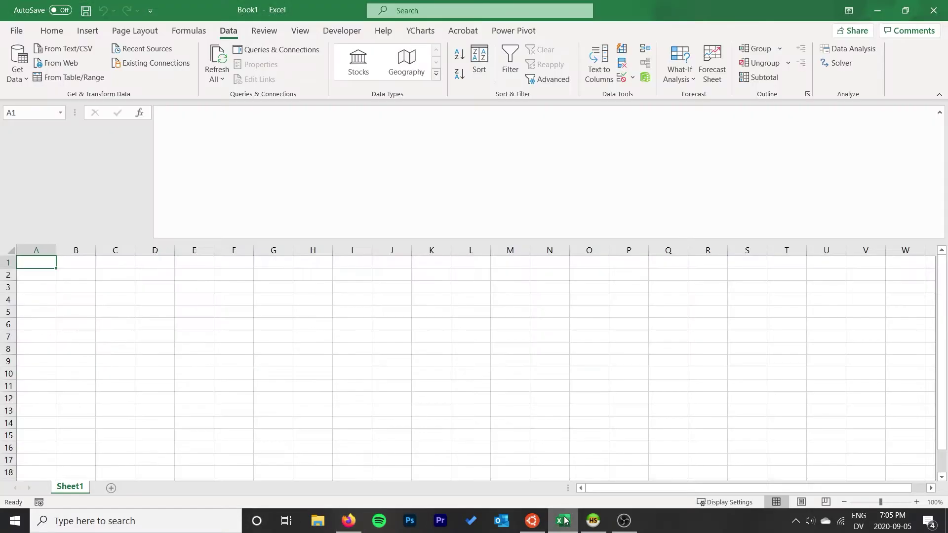
click(21, 31)
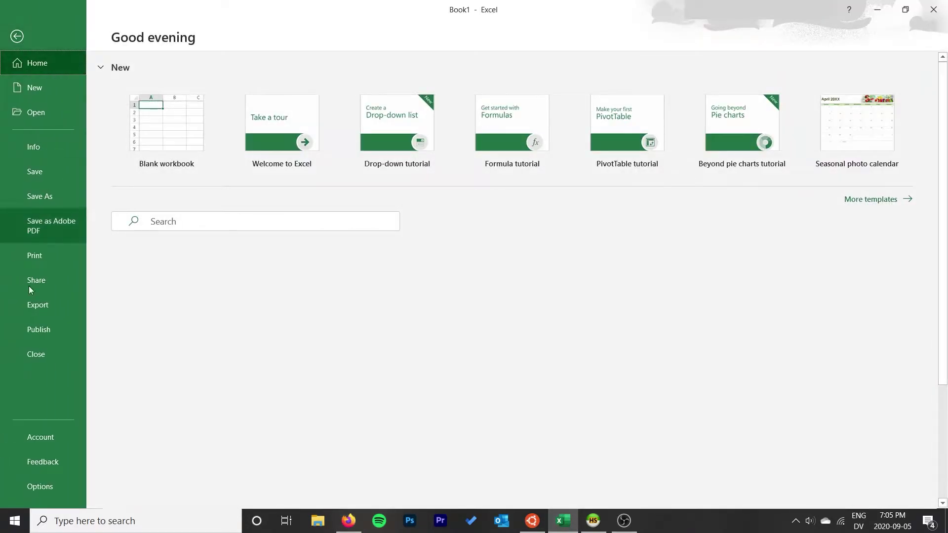
click(40, 435)
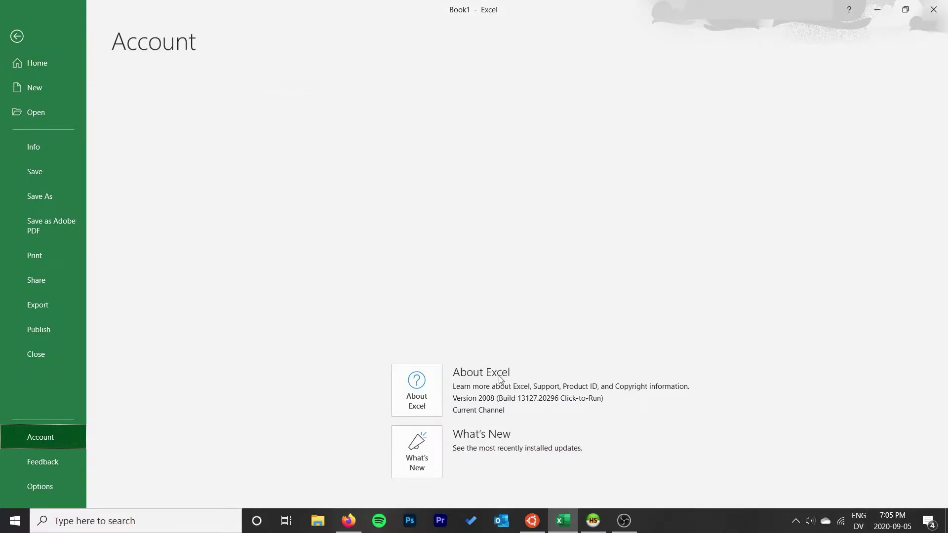
click(417, 391)
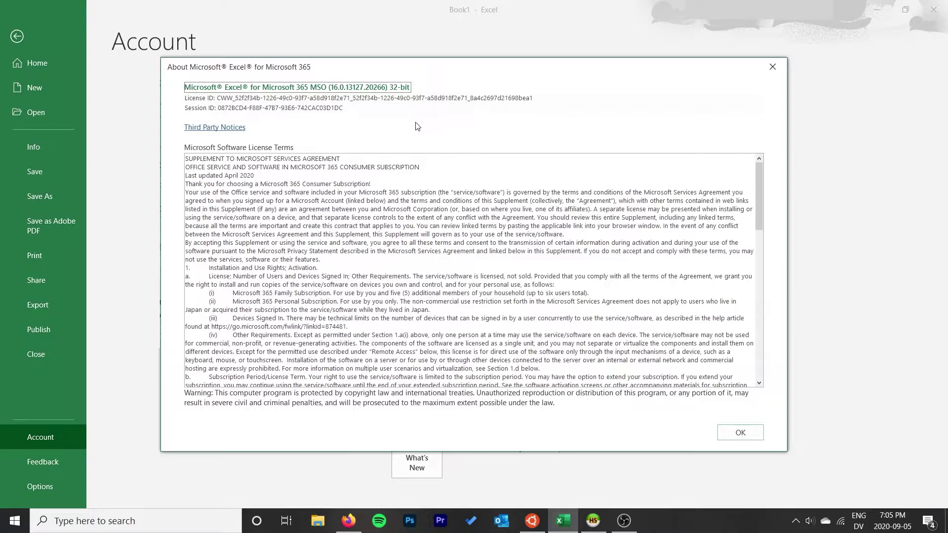
key(Tab)
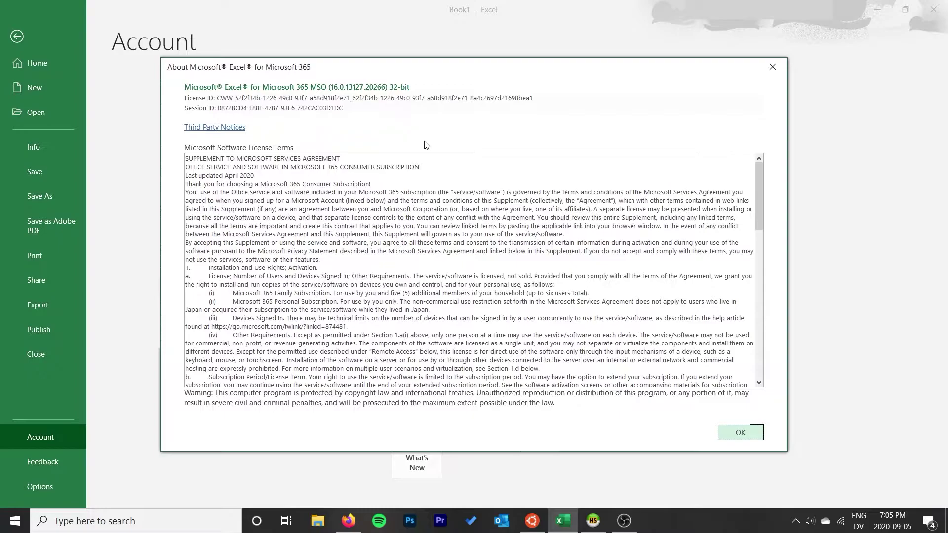
scroll(425, 177, down, 4)
click(741, 433)
Back in Firefox, compare the 32-bit and 64-bit MSI installer rows under Other Downloads
click(17, 36)
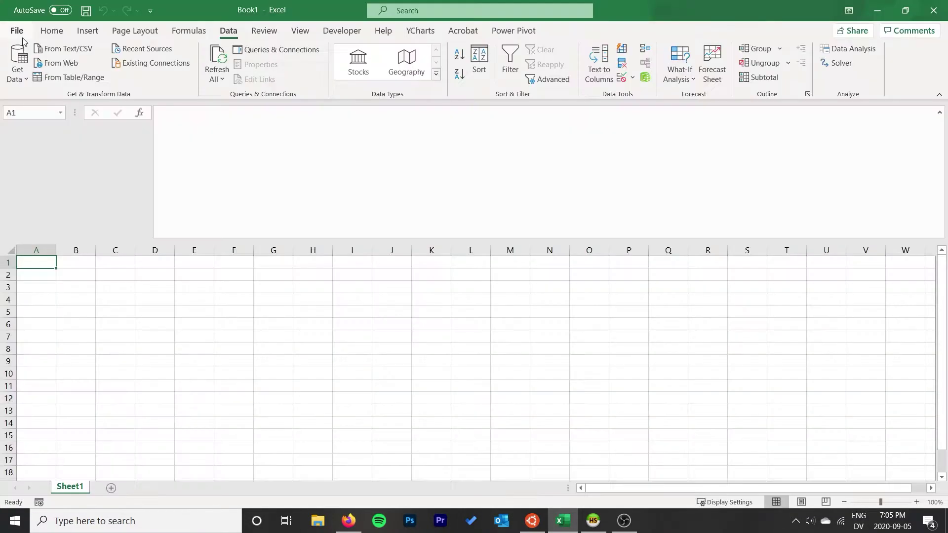
click(349, 520)
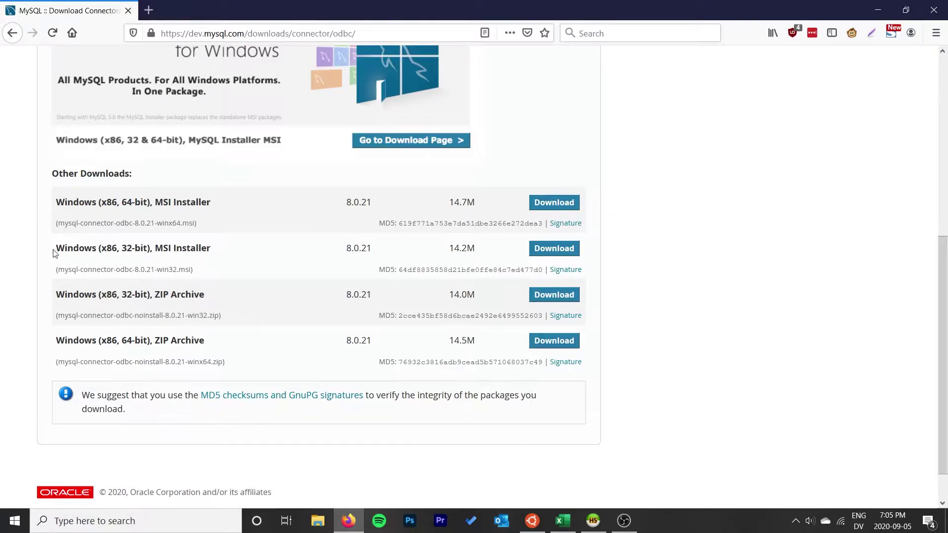
drag(55, 250, 189, 250)
click(227, 255)
drag(200, 203, 93, 203)
click(94, 204)
Search 'odbc' in the Start menu and launch ODBC Data Sources (32-bit)
key(super)
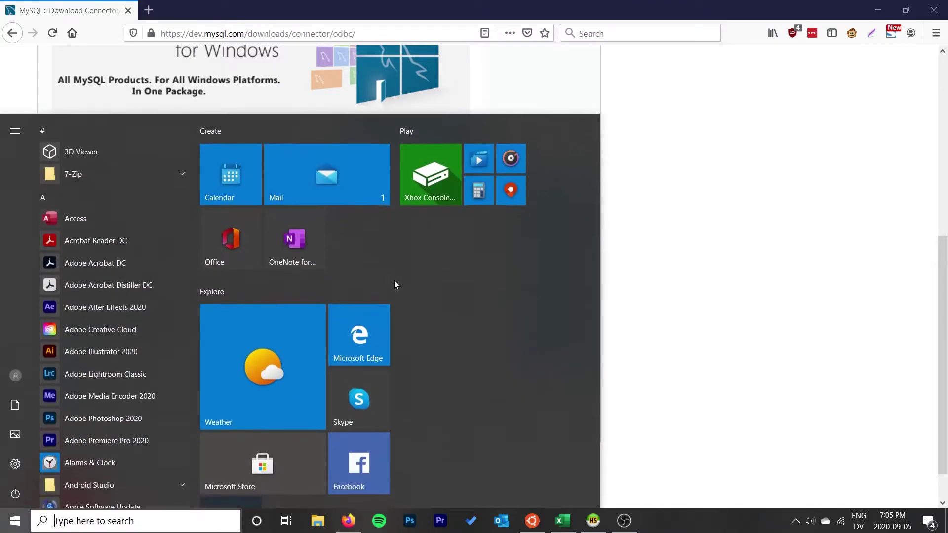
text(odbc)
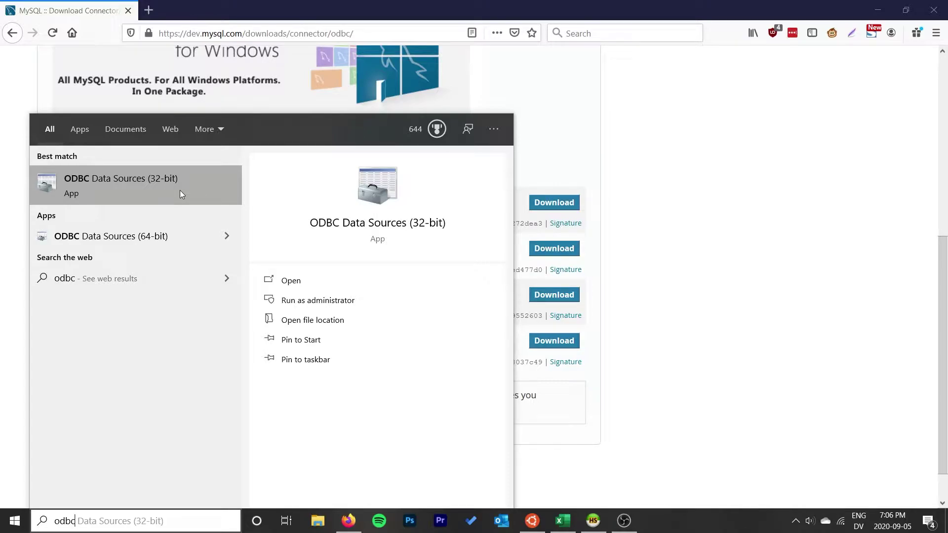
click(161, 187)
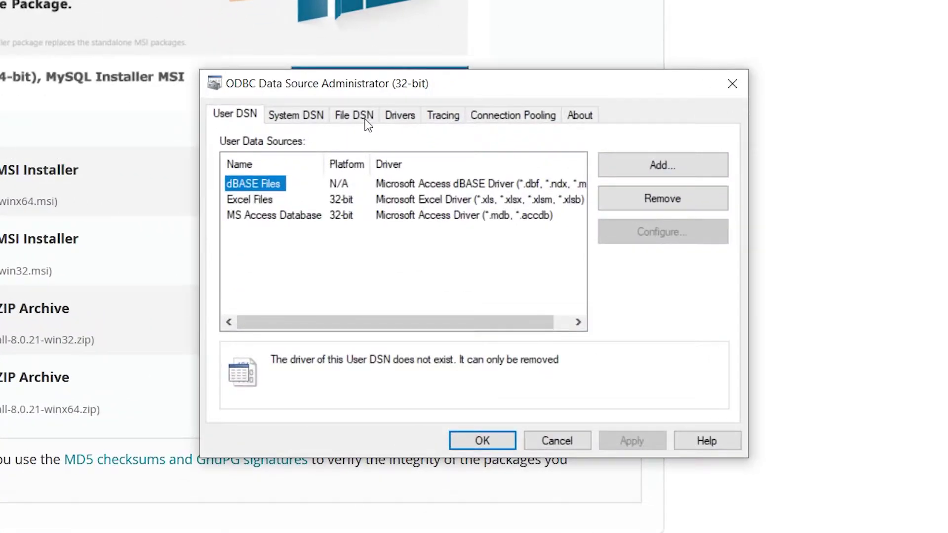
drag(332, 81, 342, 96)
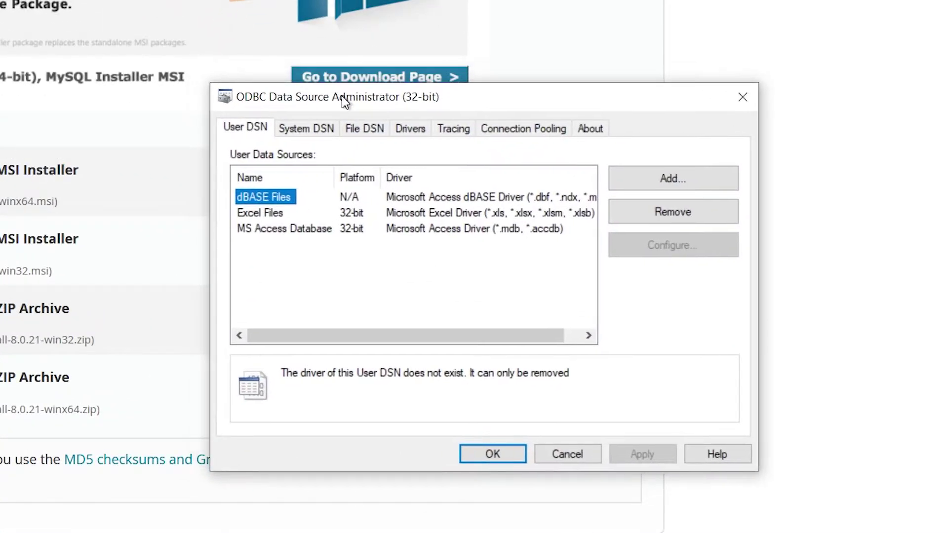
click(266, 214)
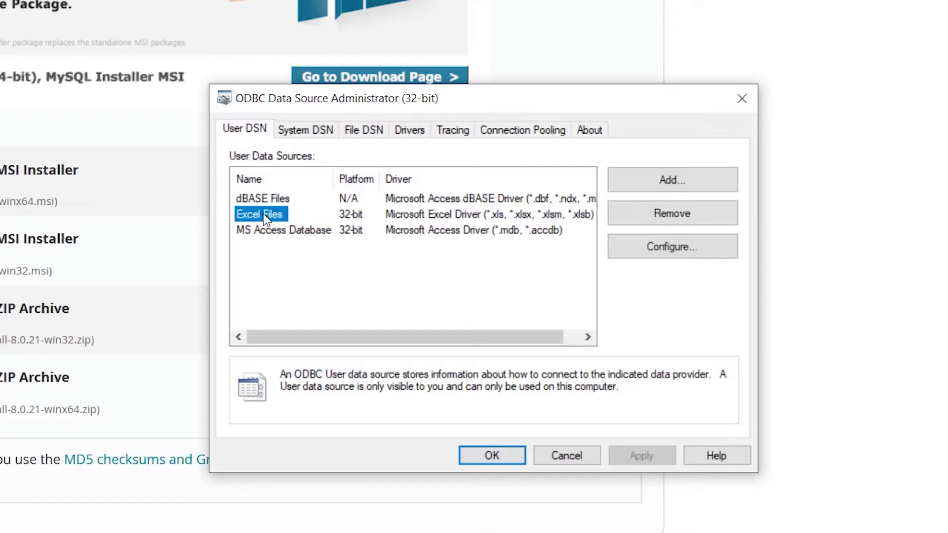
click(277, 199)
click(303, 135)
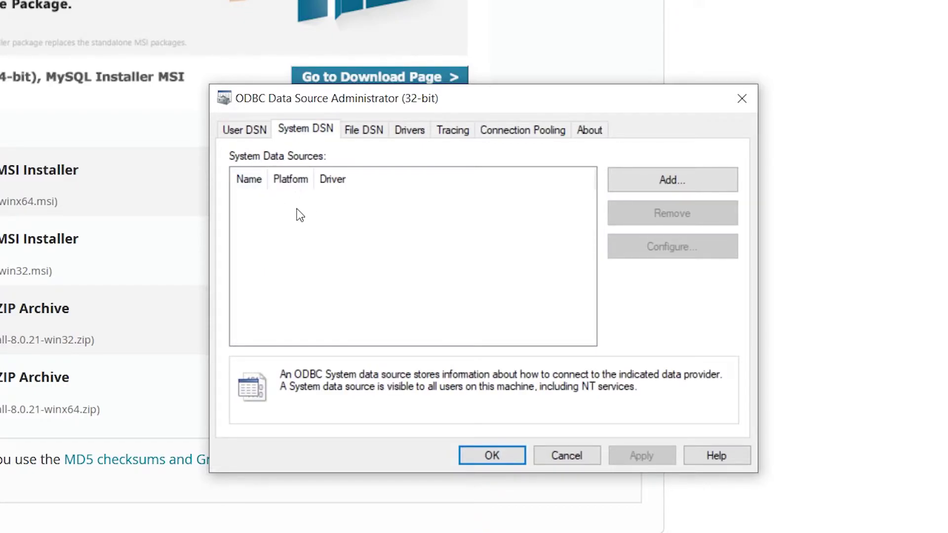
click(253, 132)
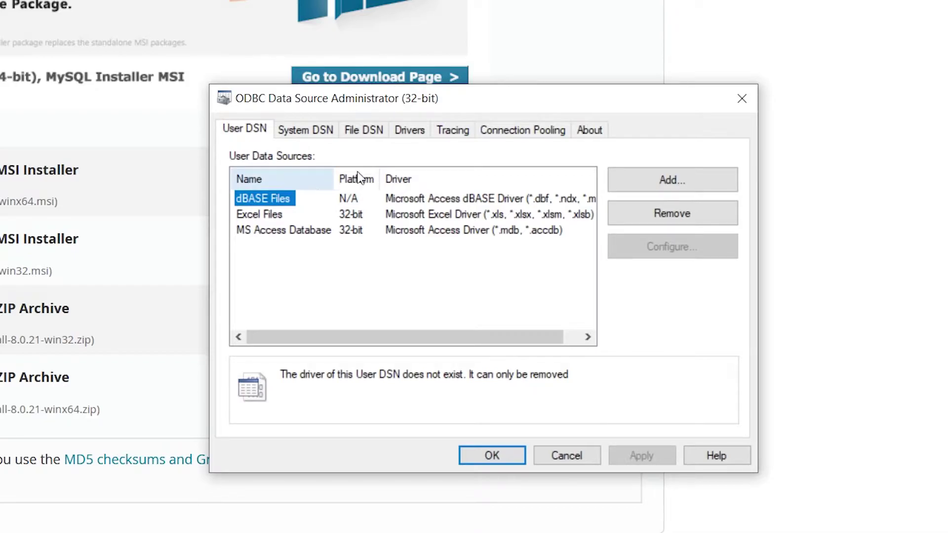
click(410, 130)
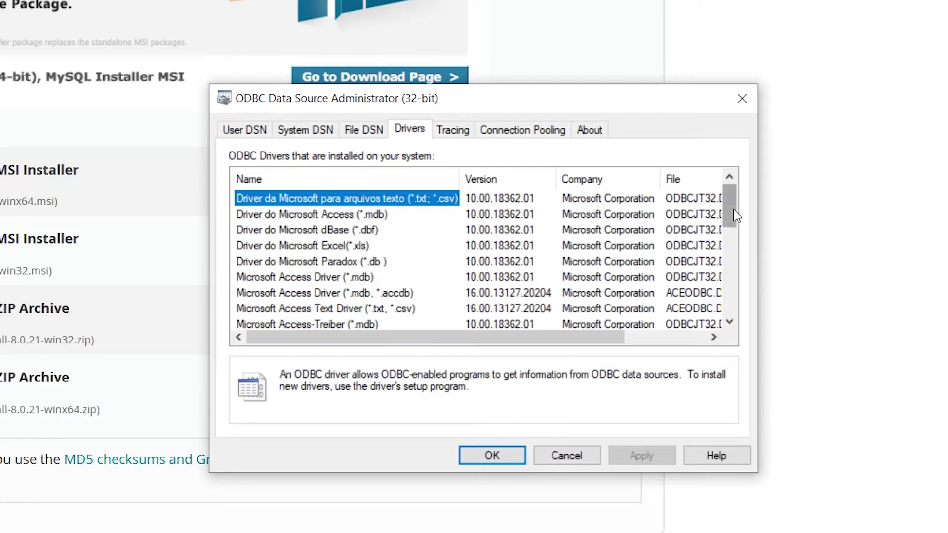
drag(738, 211, 735, 302)
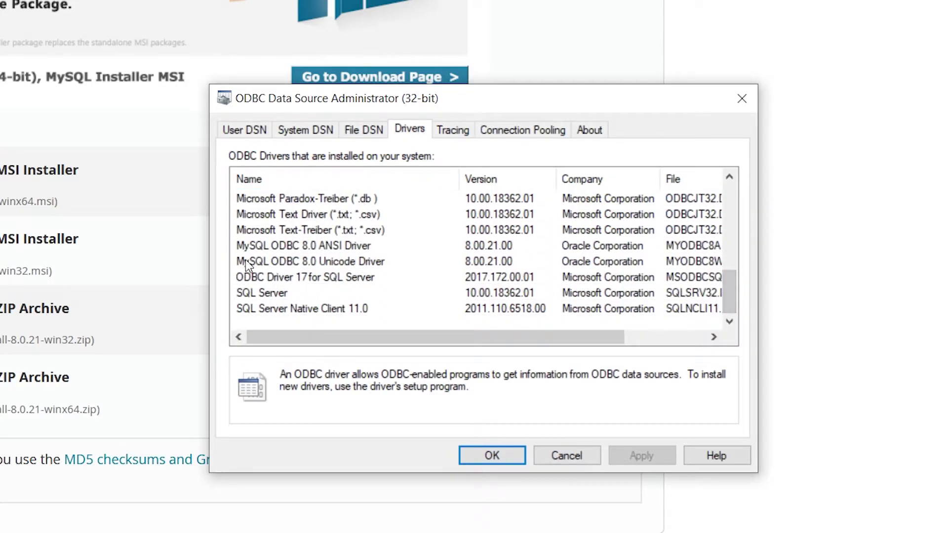
click(346, 246)
click(350, 261)
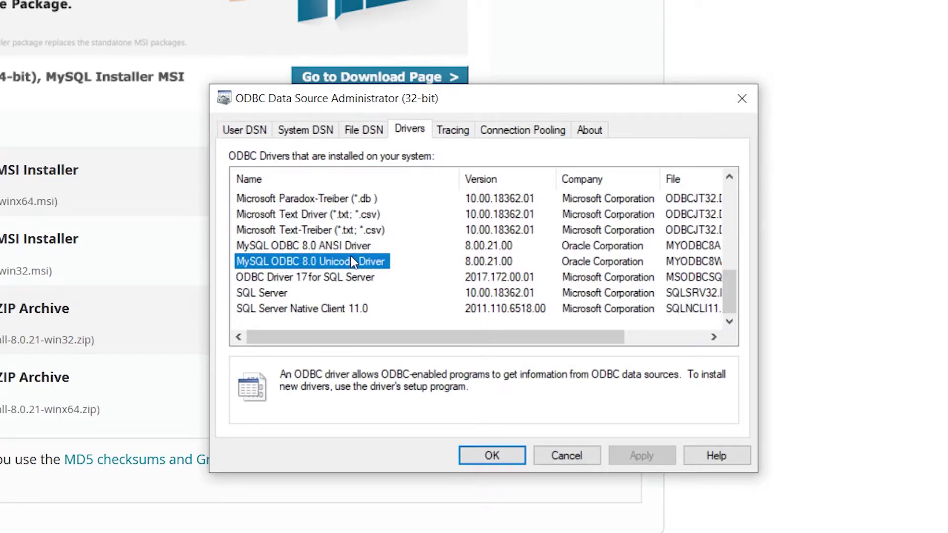
click(327, 245)
click(354, 261)
click(249, 129)
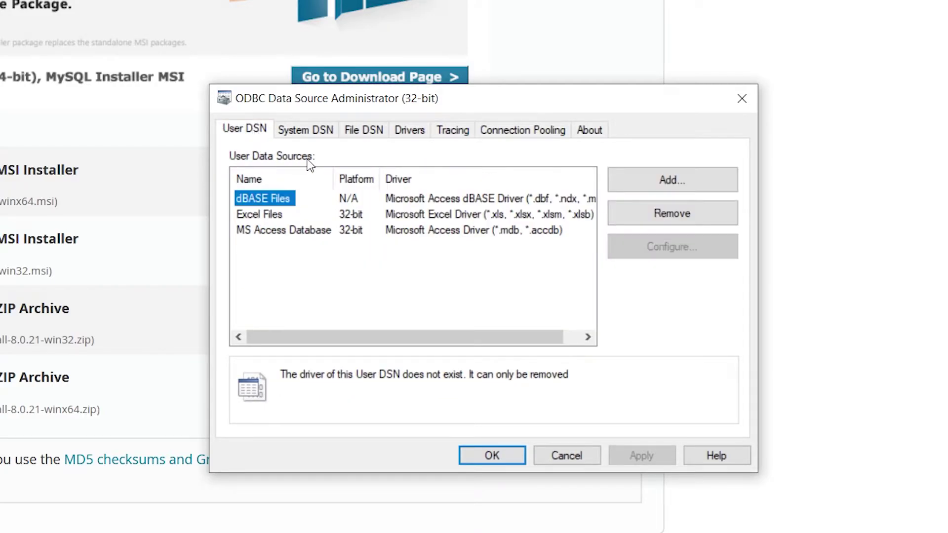
Create a new User DSN using the MySQL ODBC 8.0 Unicode Driver
click(695, 185)
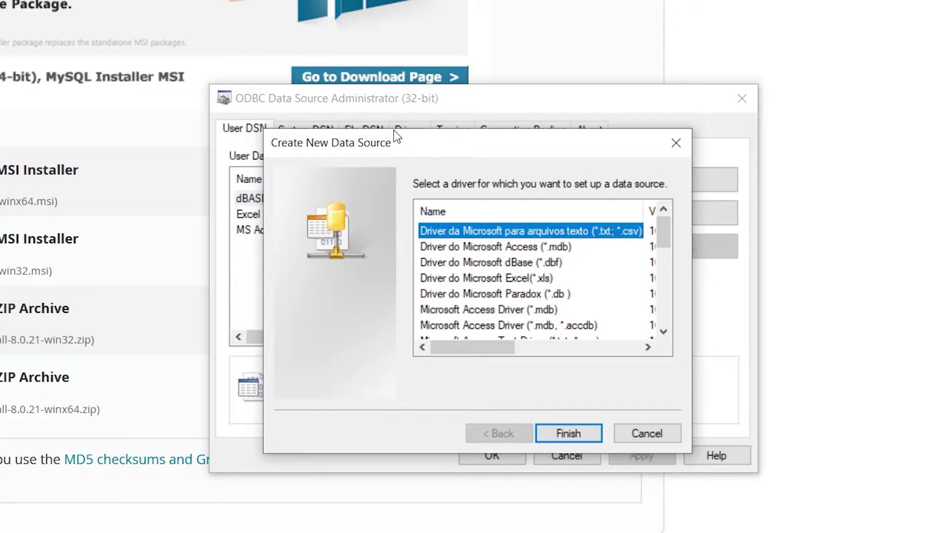
drag(667, 232, 662, 279)
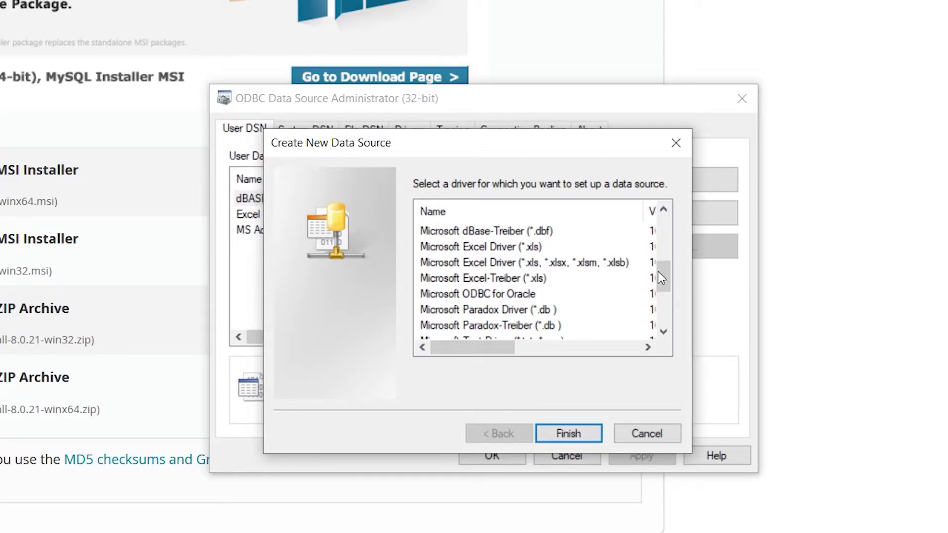
drag(662, 274, 662, 308)
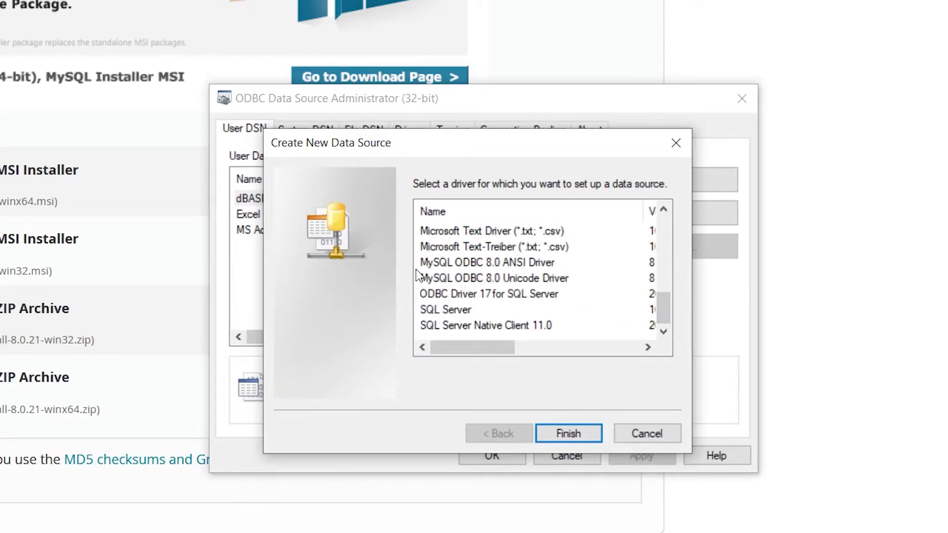
drag(437, 146, 435, 139)
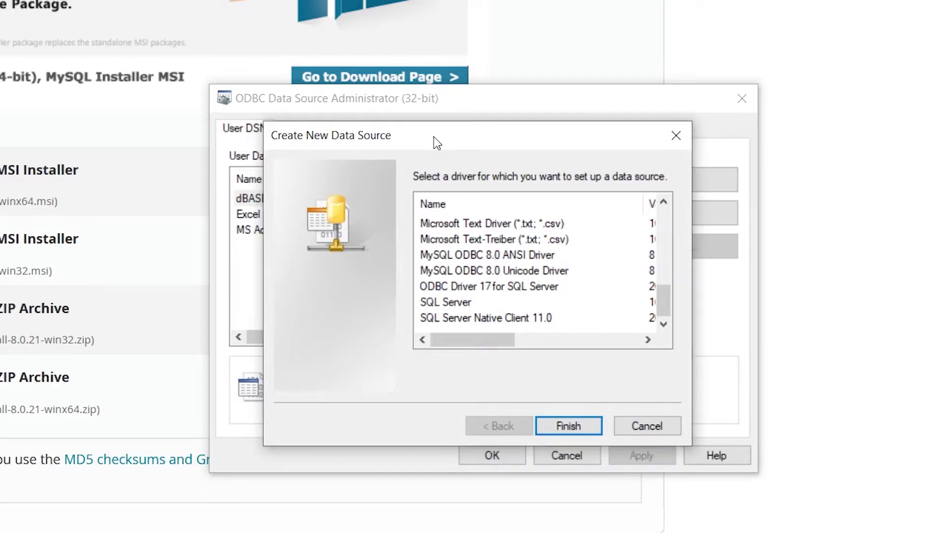
click(470, 258)
click(504, 271)
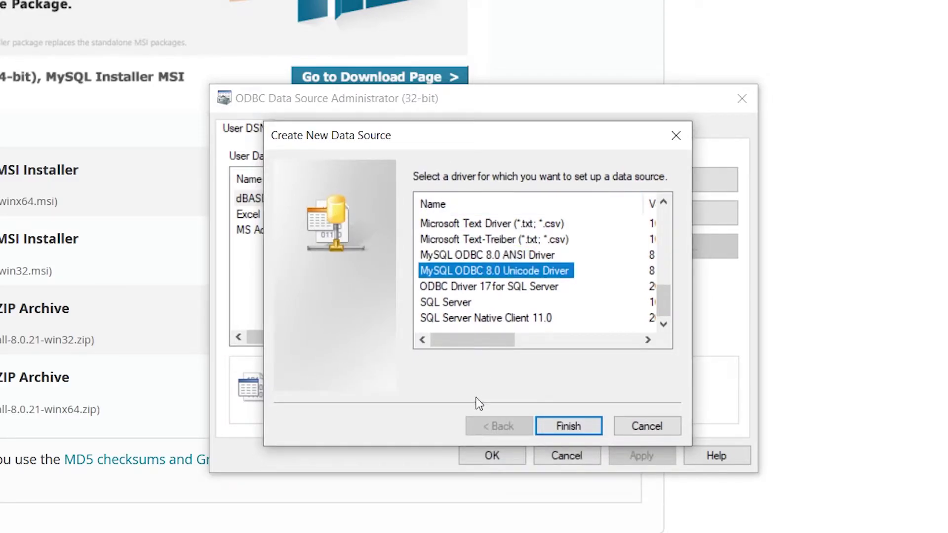
click(573, 426)
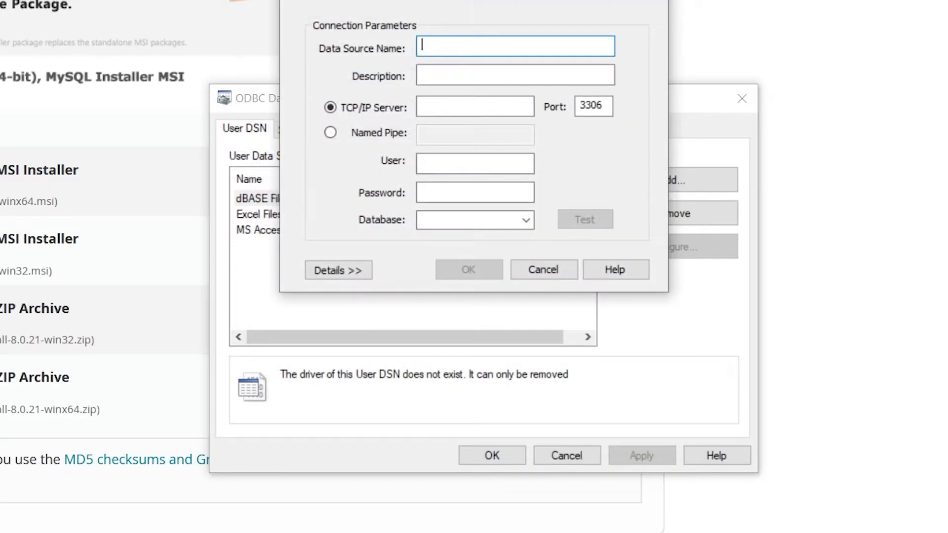
Name the data source 'MySQL Local', describe it as the local MySQL server on WSL, server 127.0.0.1
drag(418, 0, 420, 116)
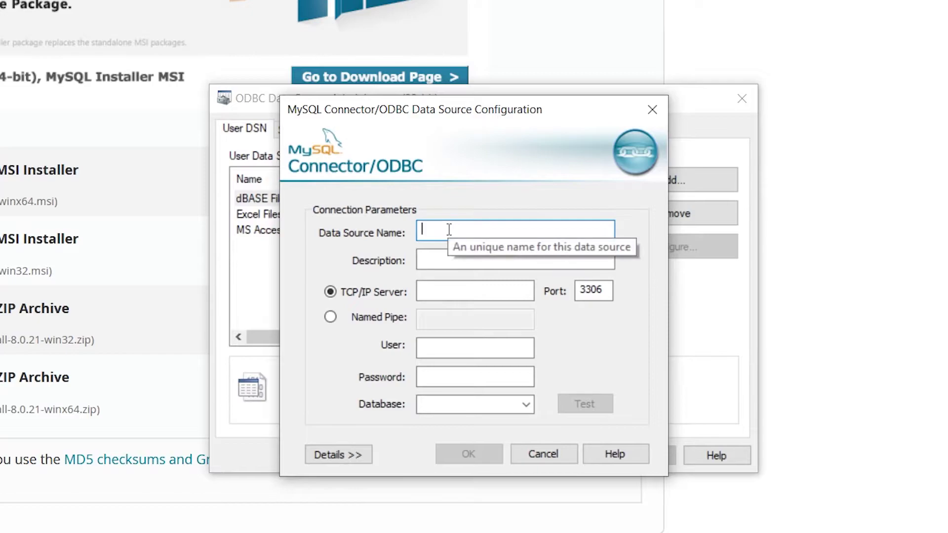
text(M)
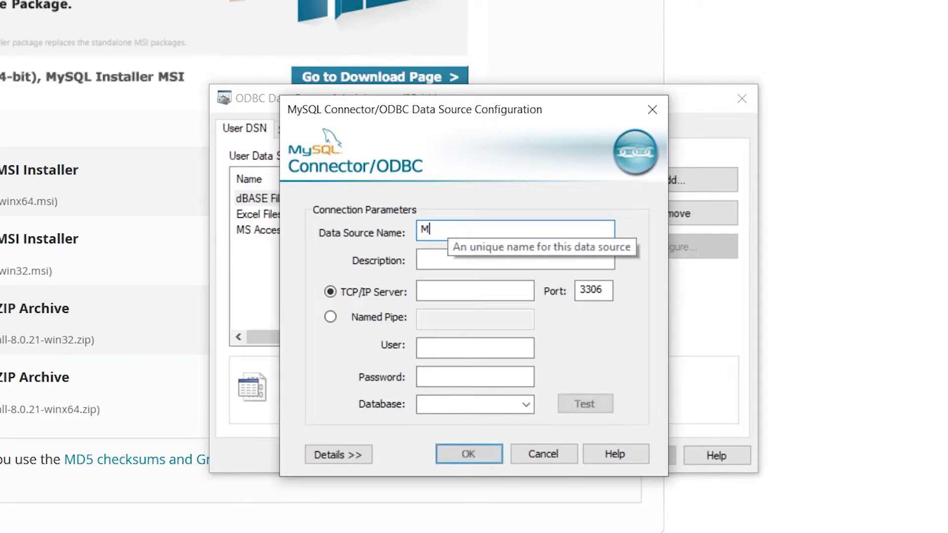
text(ySQL Local)
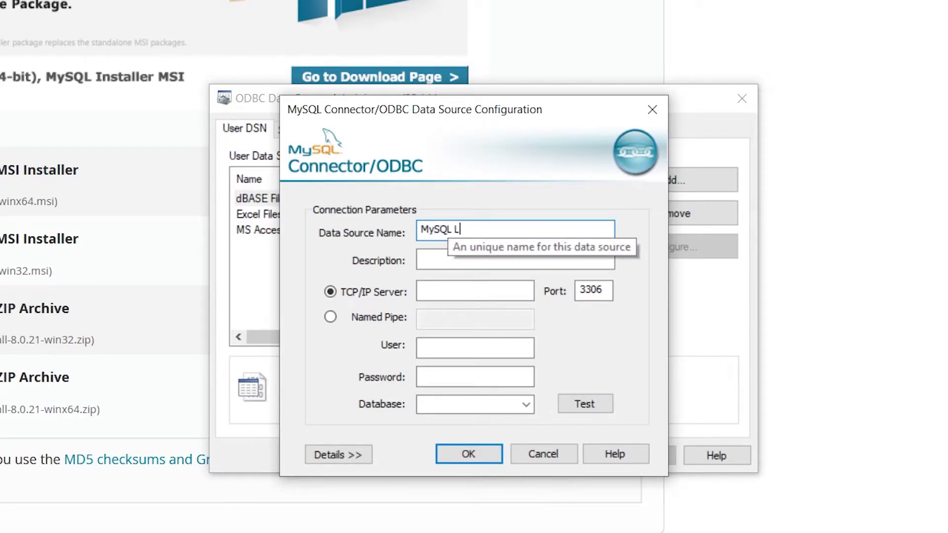
click(469, 255)
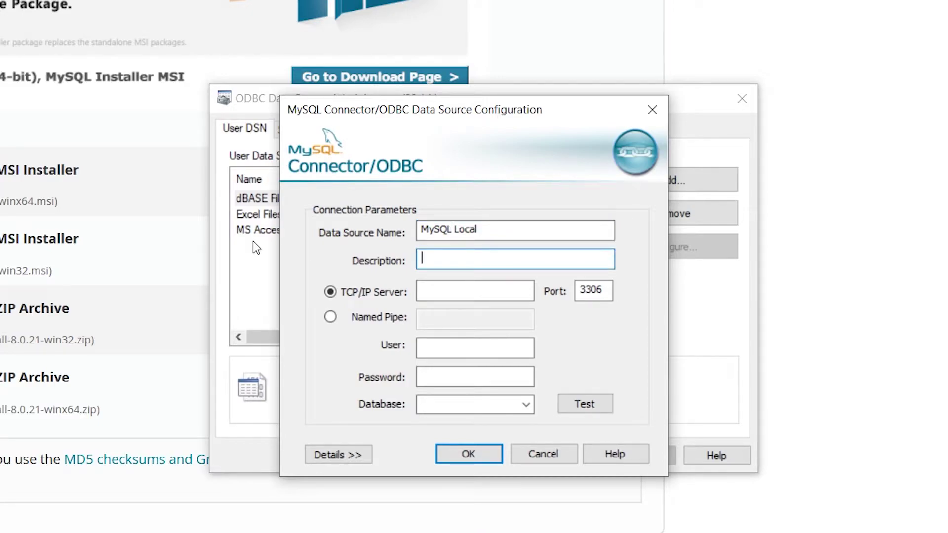
text(Local mysql server host)
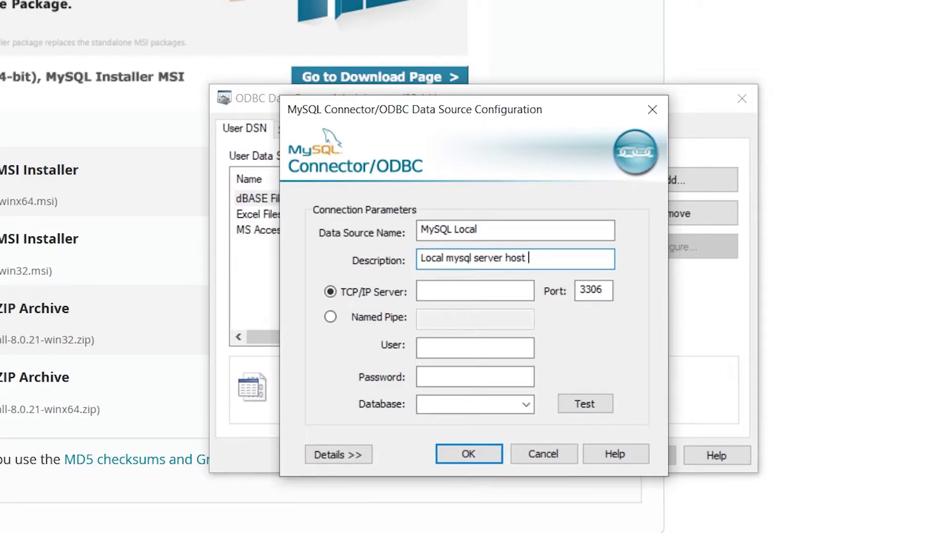
text(on WSL)
click(510, 295)
text(12)
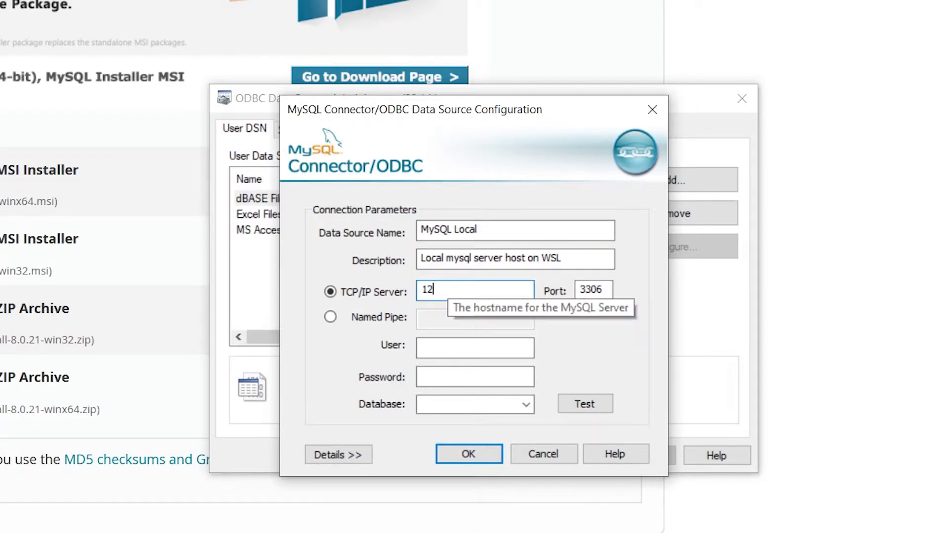
text(7.0.0.1)
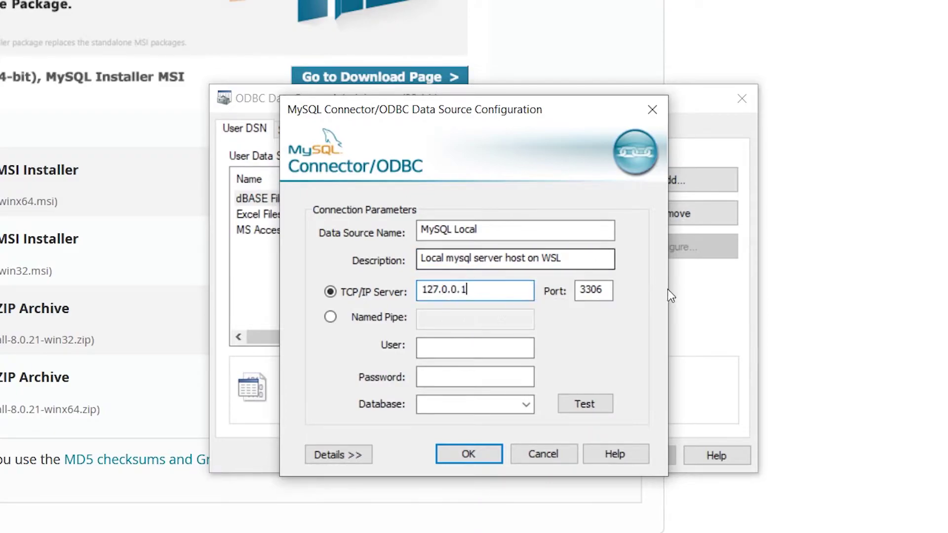
Enter the database user name and password, then test the connection successfully
click(459, 351)
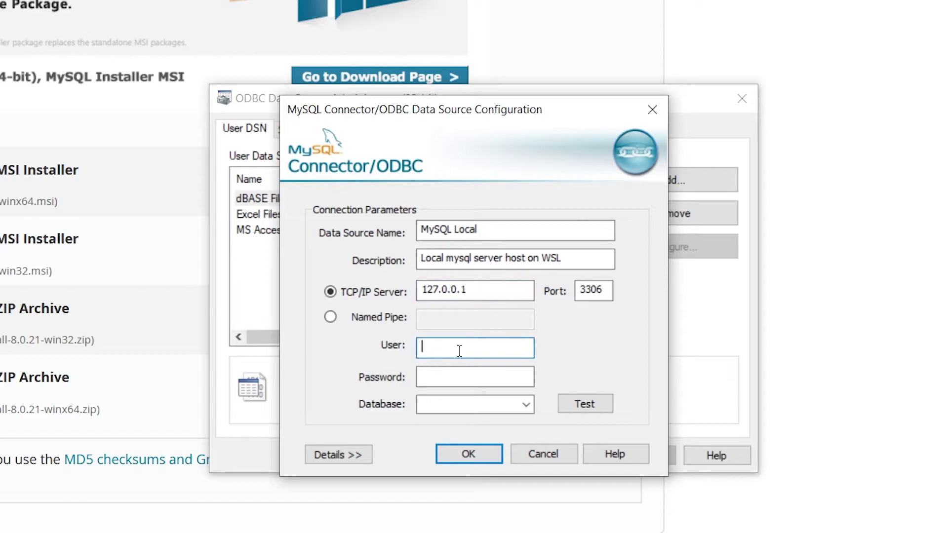
text(ryan)
key(Tab)
text(****)
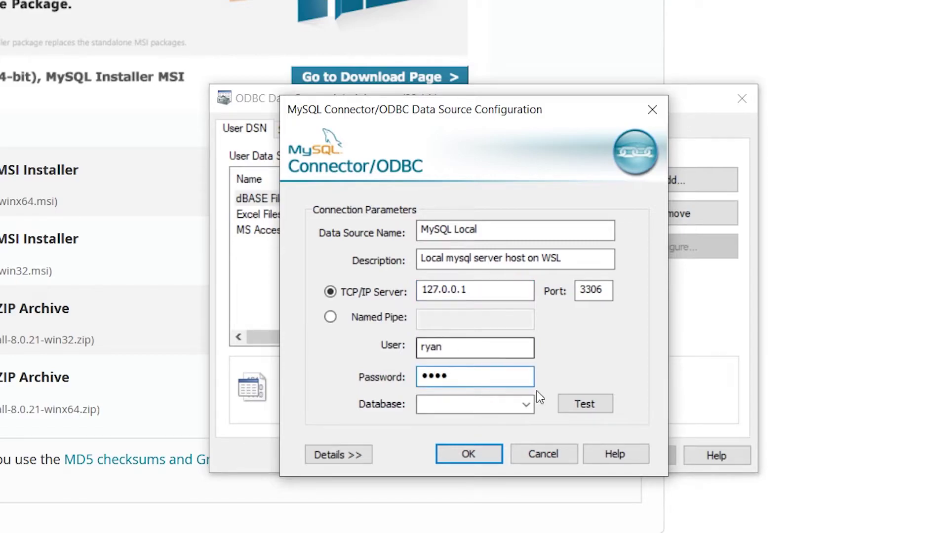
click(526, 404)
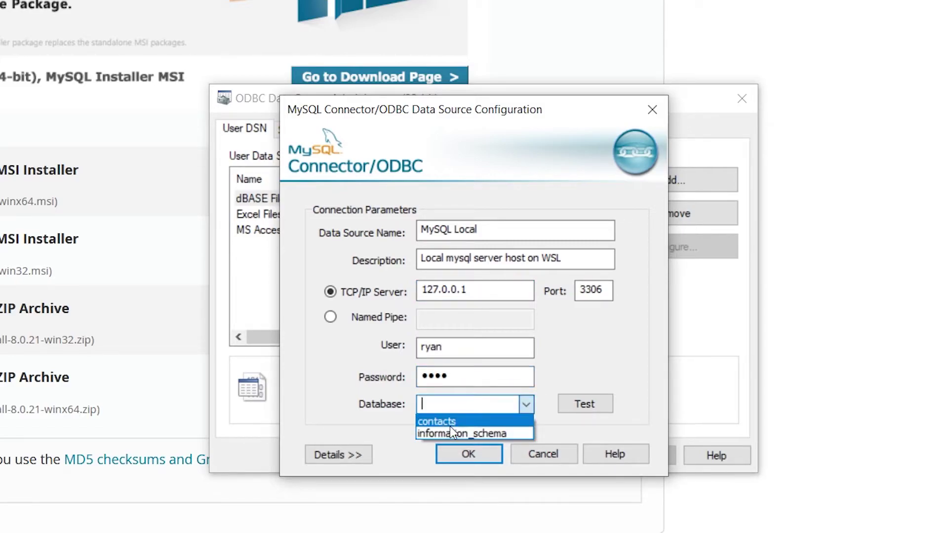
click(586, 364)
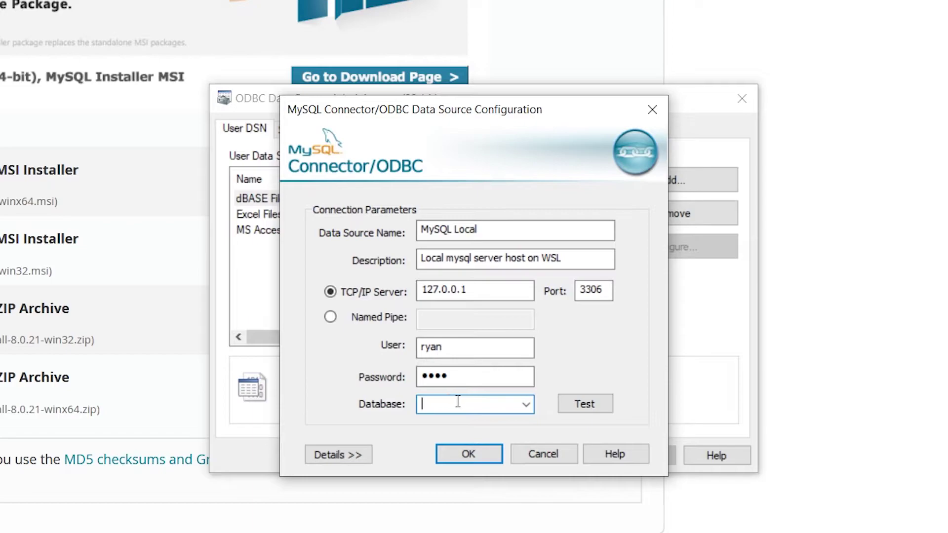
click(585, 405)
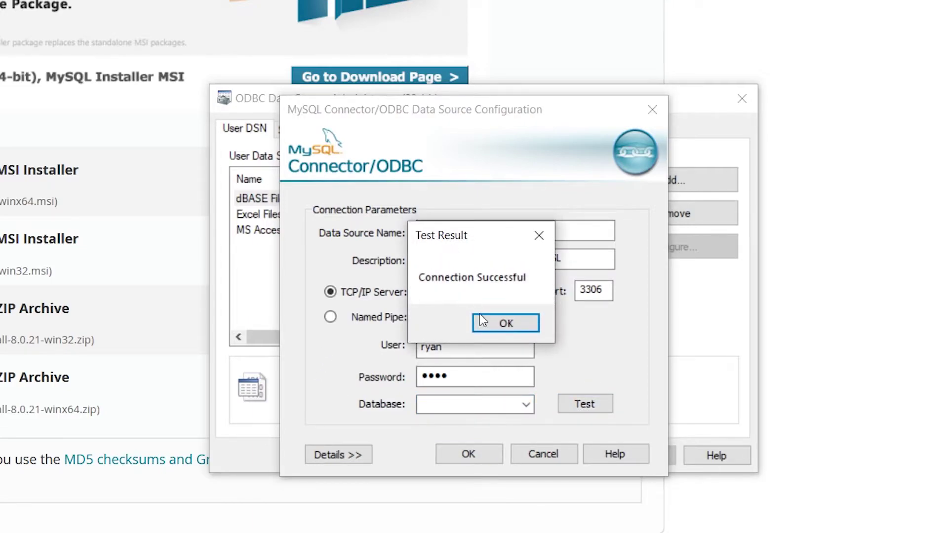
click(504, 322)
Save the MySQL Local DSN and close the ODBC Data Source Administrator
click(469, 455)
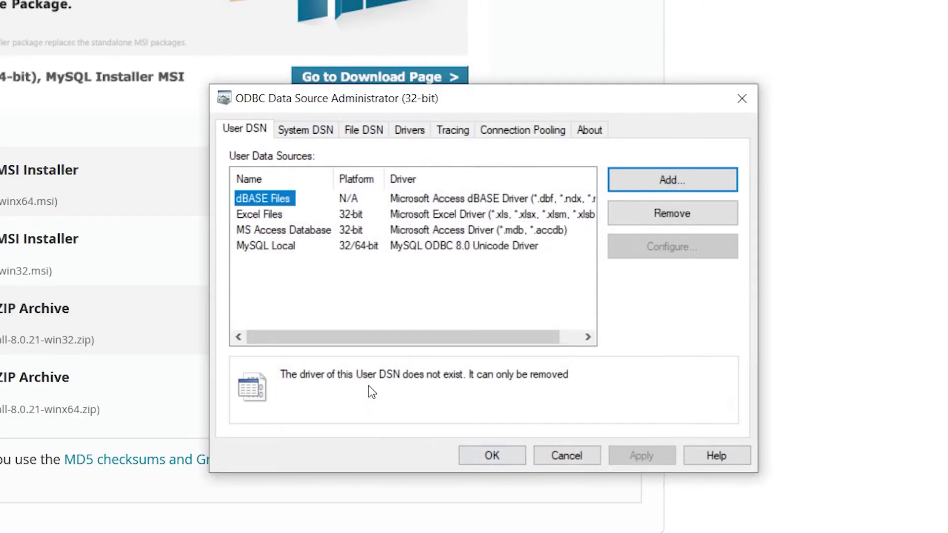
click(381, 341)
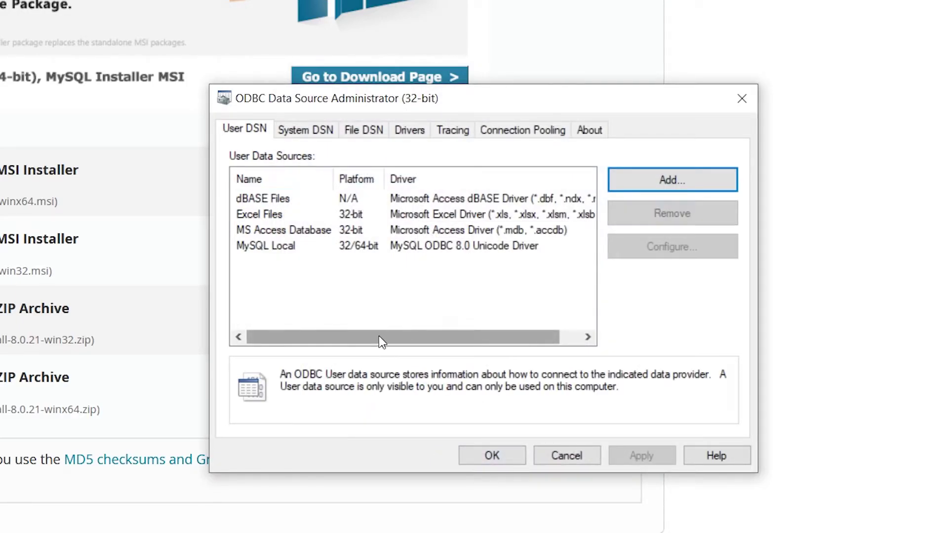
drag(364, 339, 334, 339)
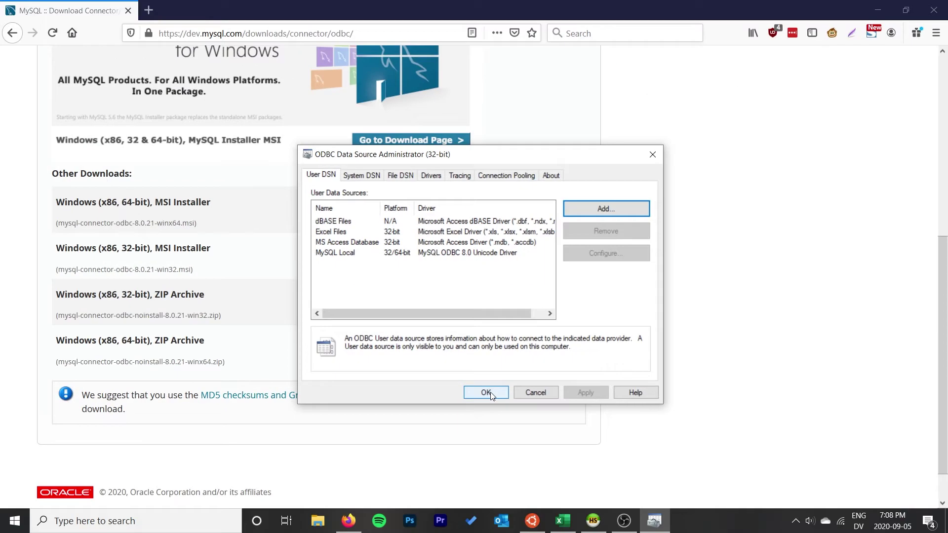
click(496, 457)
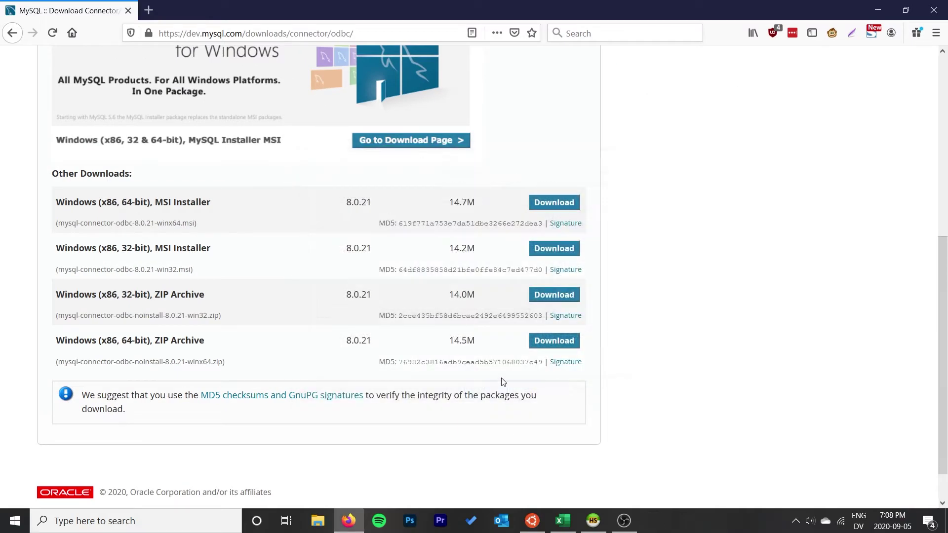
Browse the 89 rows of contacts.people in HeidiSQL, return to the top, and minimize it
click(594, 521)
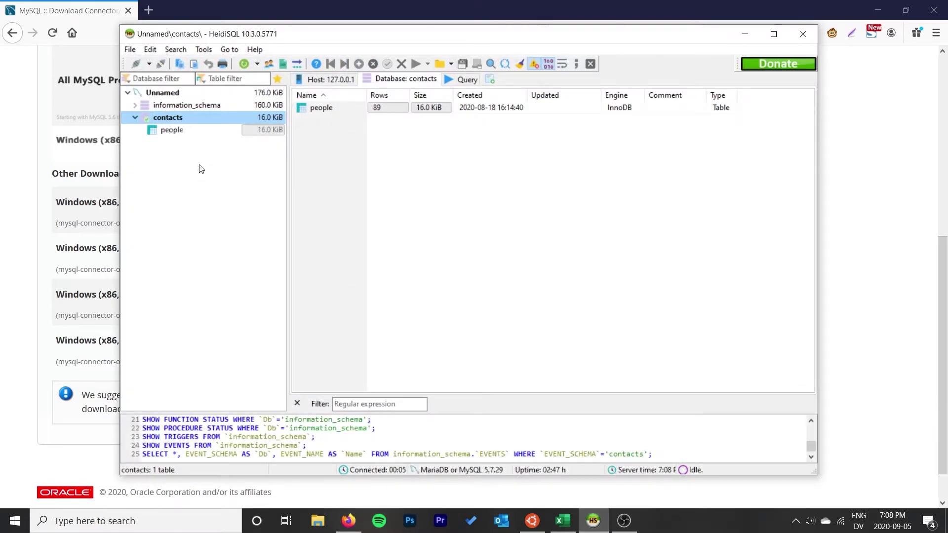
click(193, 129)
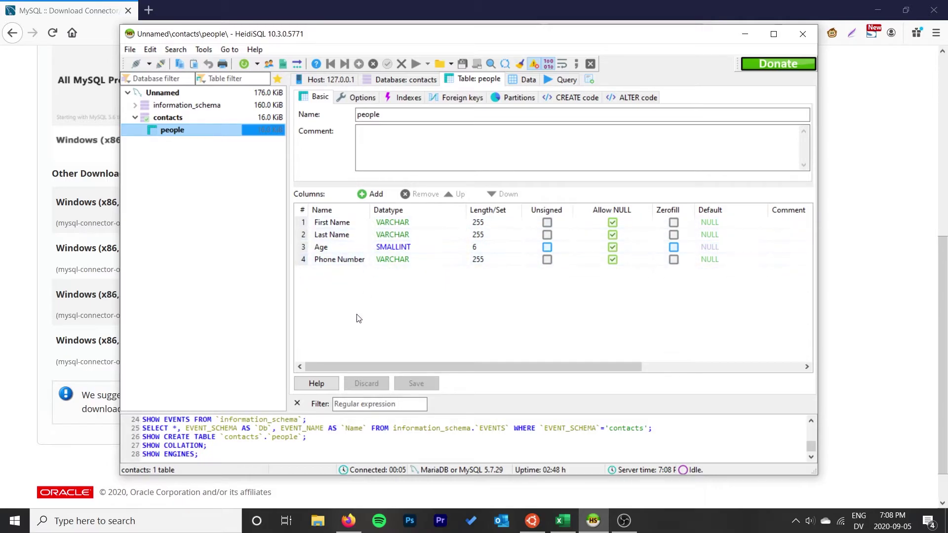
click(367, 368)
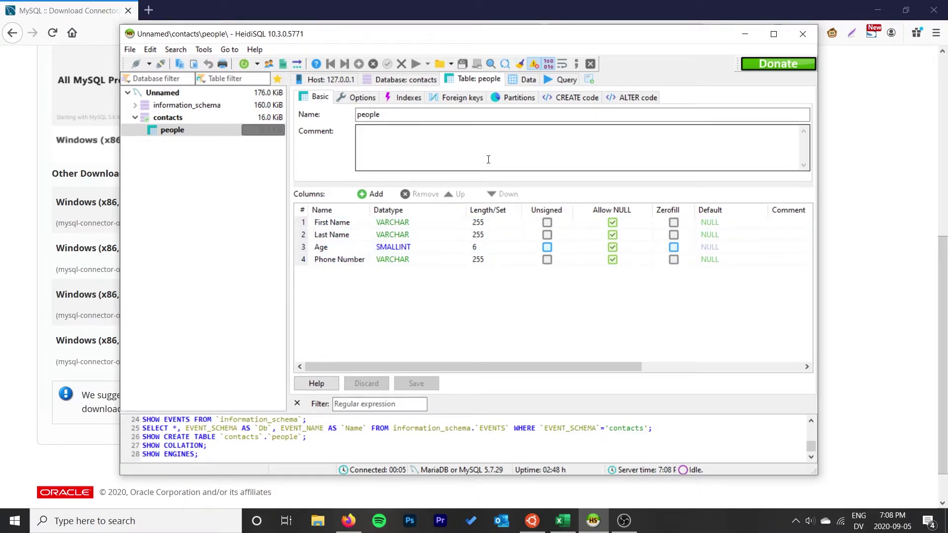
click(527, 79)
scroll(390, 178, down, 10)
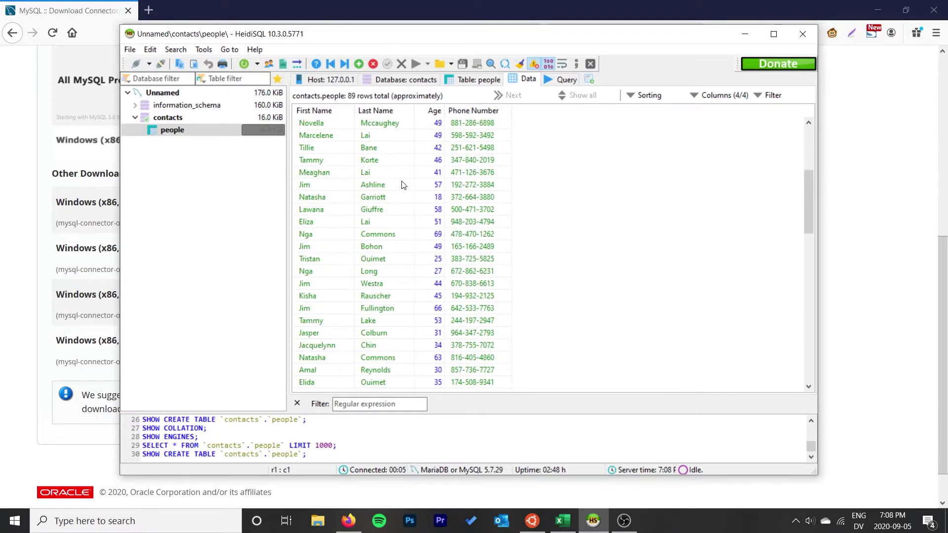
scroll(390, 178, down, 1)
scroll(390, 177, up, 11)
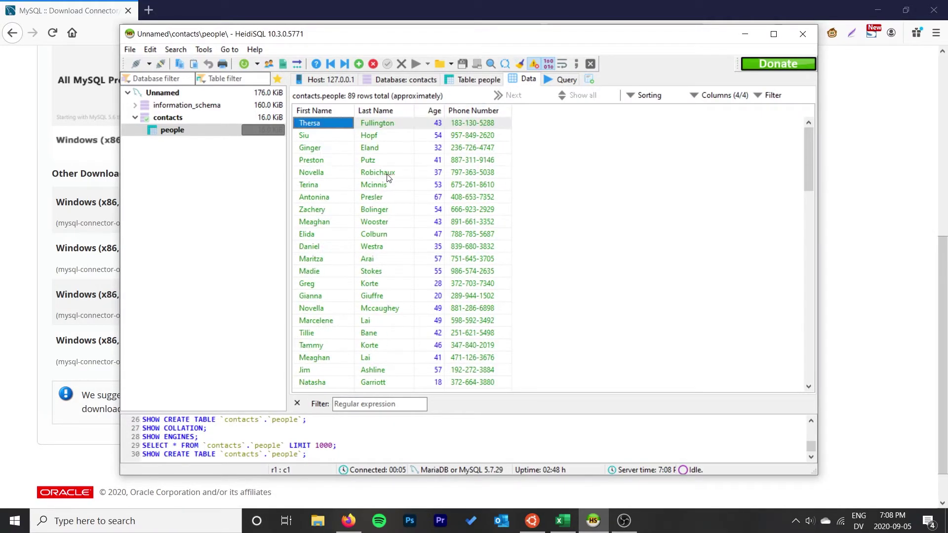
scroll(391, 175, down, 5)
scroll(391, 177, down, 16)
scroll(403, 187, up, 19)
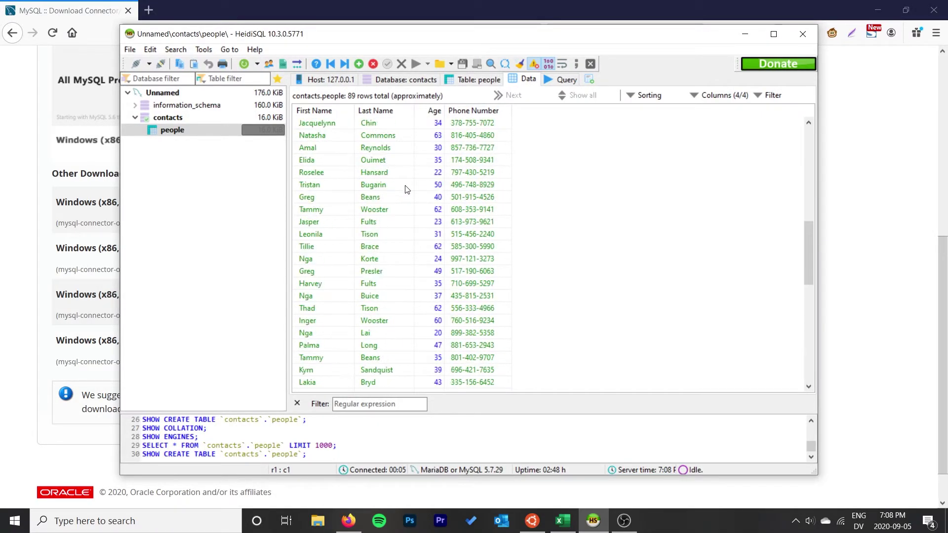
key(ctrl+Home)
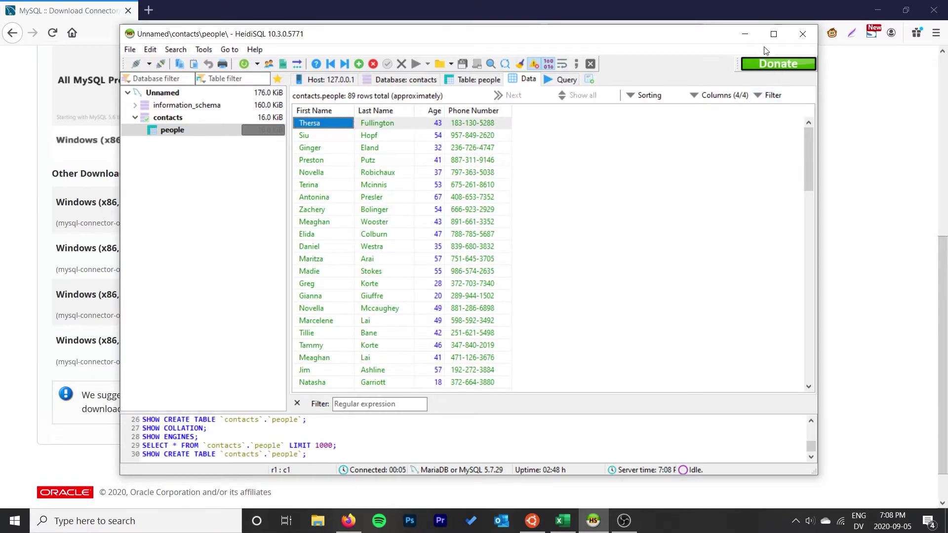
click(745, 33)
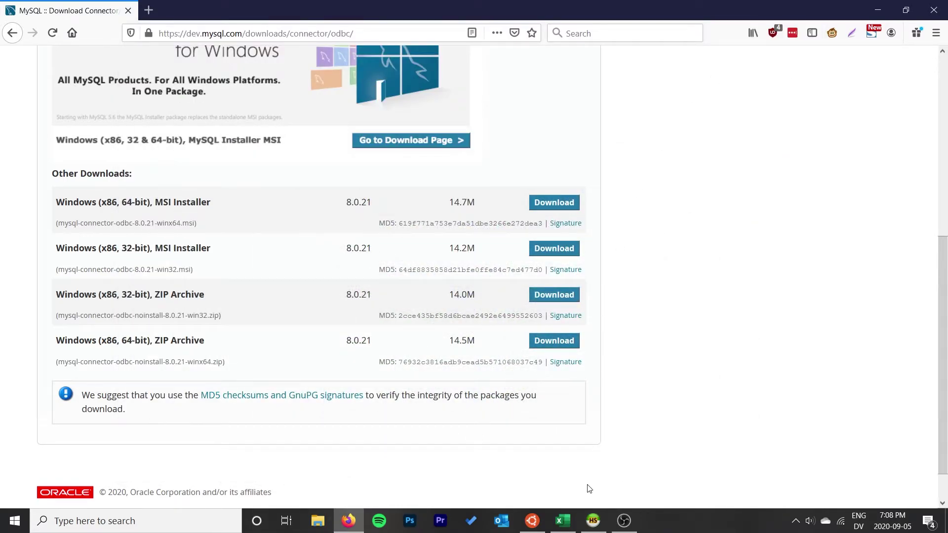
In Book1, start an import via Data > Get Data > From Other Sources > From ODBC
mouse_move(562, 524)
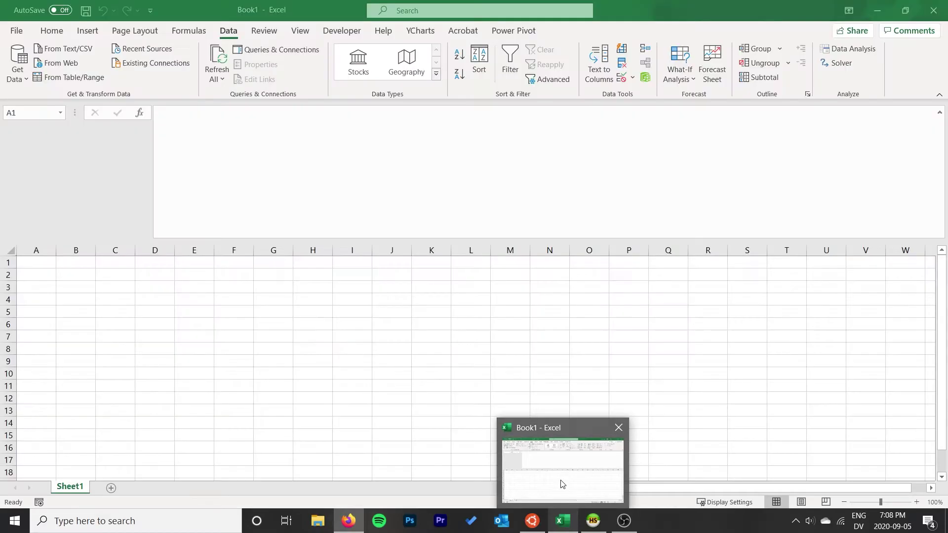
click(561, 485)
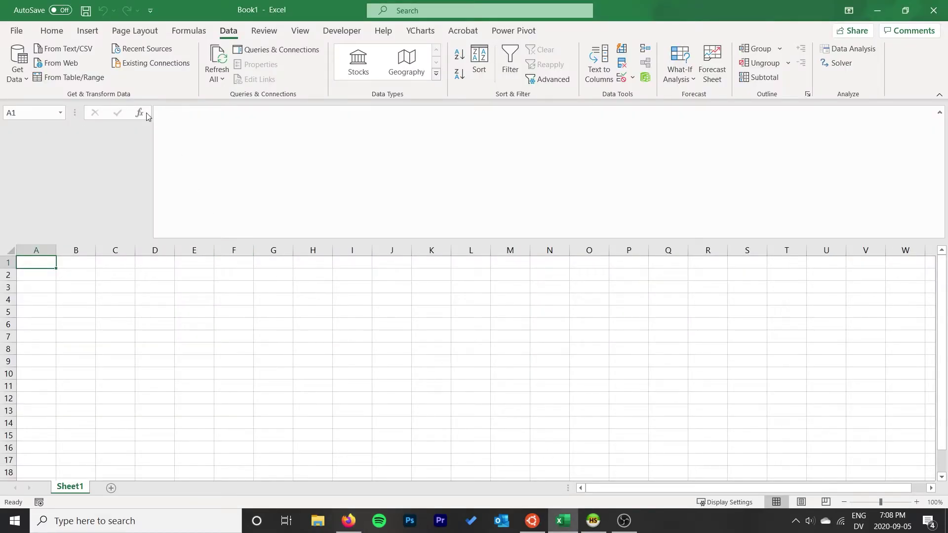
click(17, 64)
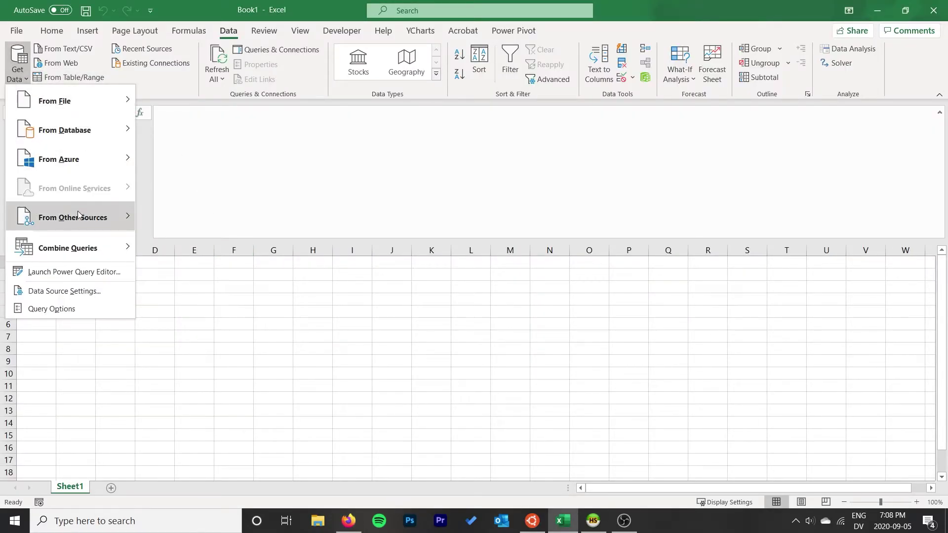
mouse_move(78, 212)
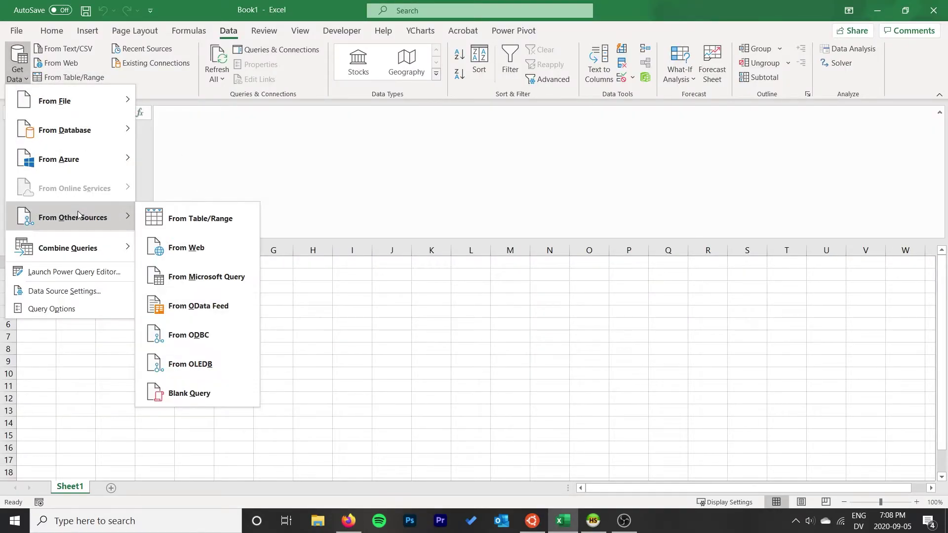
click(216, 333)
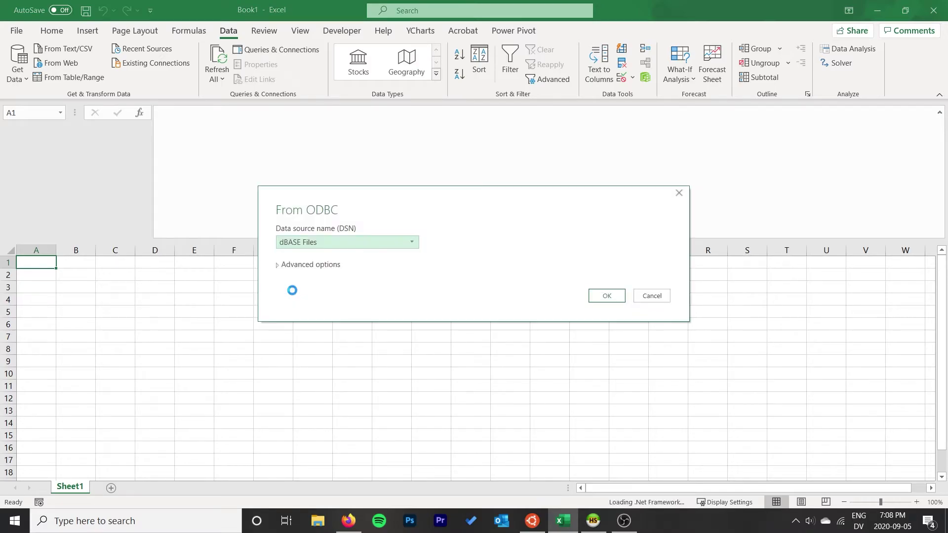
Choose MySQL Local as the ODBC data source name and confirm it
click(305, 243)
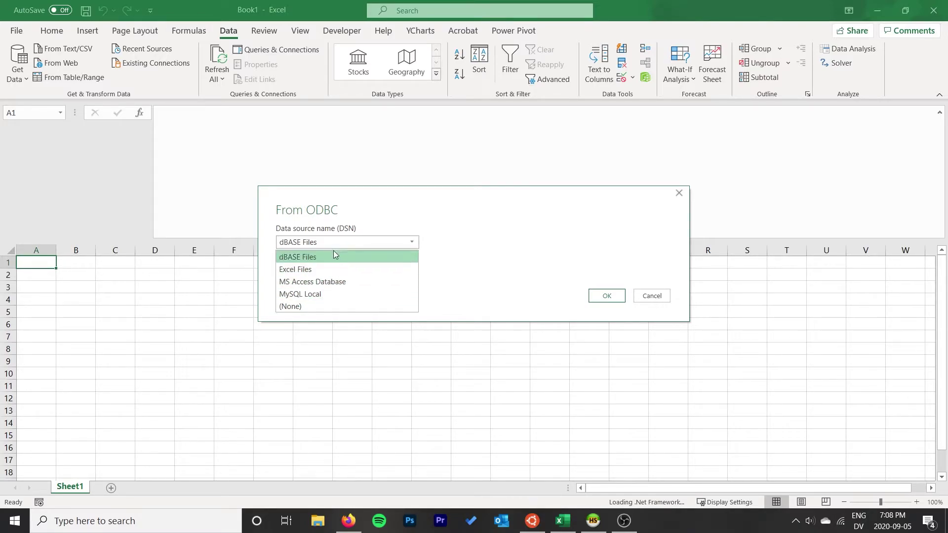
click(309, 295)
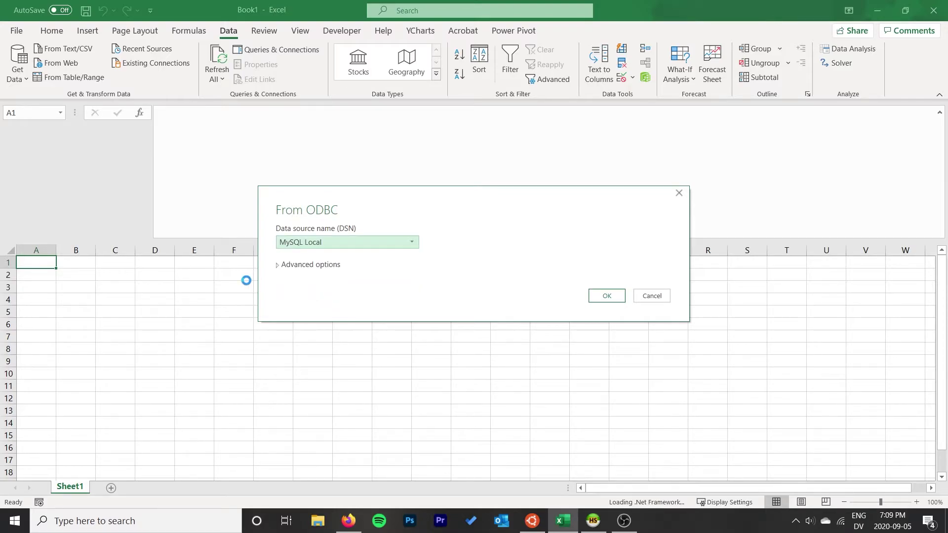
click(604, 298)
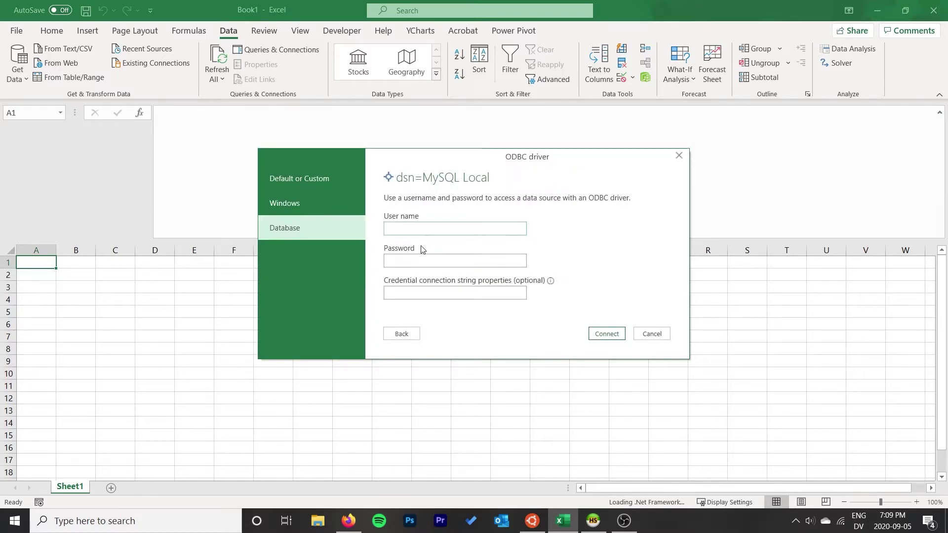
Connect to MySQL Local using Default or Custom credentials instead of a database login
click(420, 262)
click(315, 182)
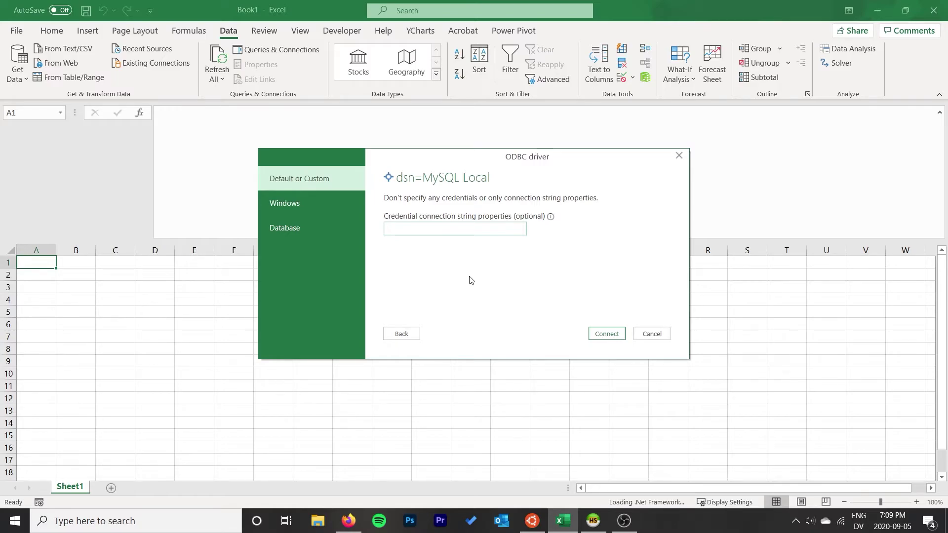
click(610, 335)
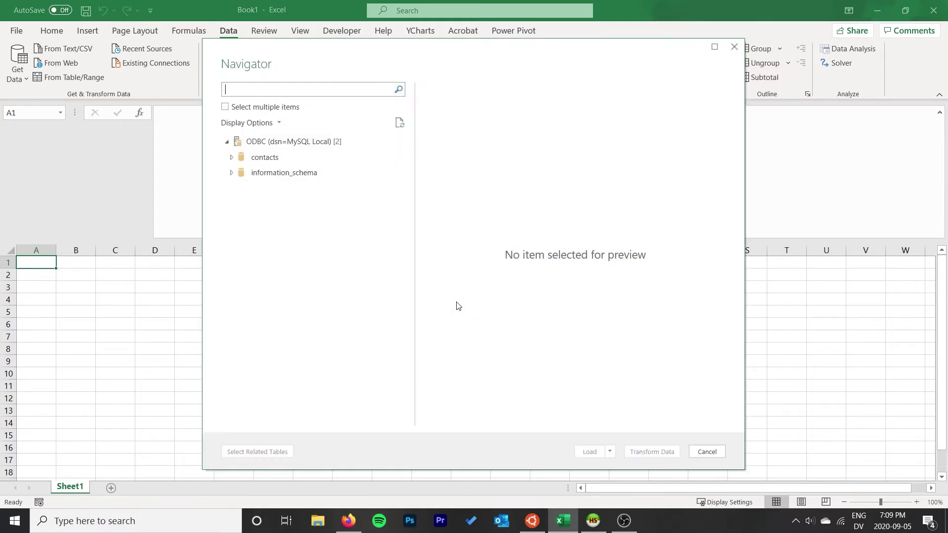
Expand contacts, preview the people table, and load it into the Power Query Editor
click(232, 157)
click(250, 176)
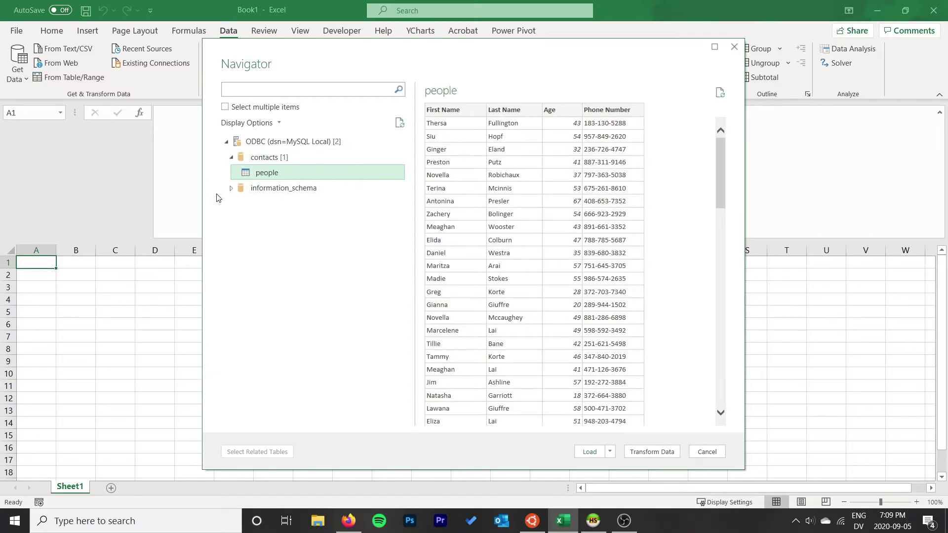
scroll(560, 237, down, 10)
scroll(560, 237, up, 10)
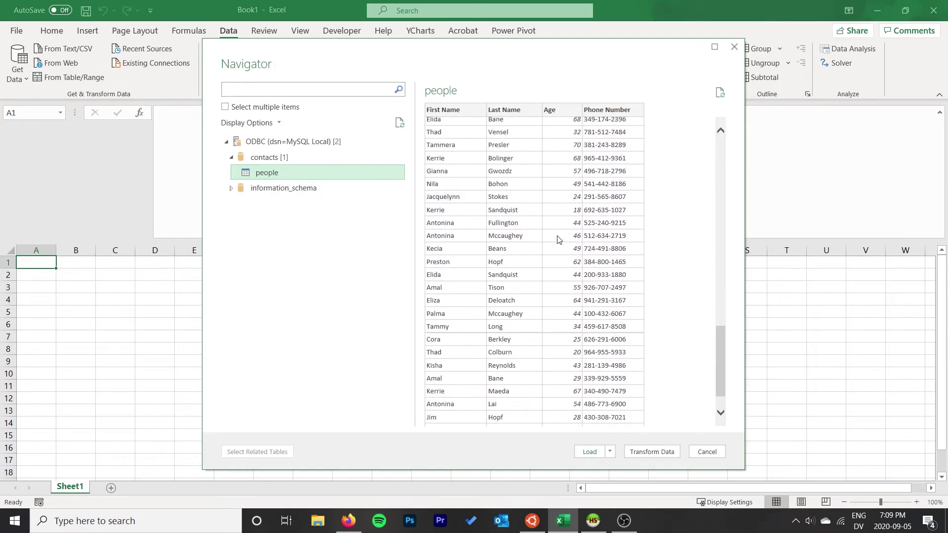
click(653, 451)
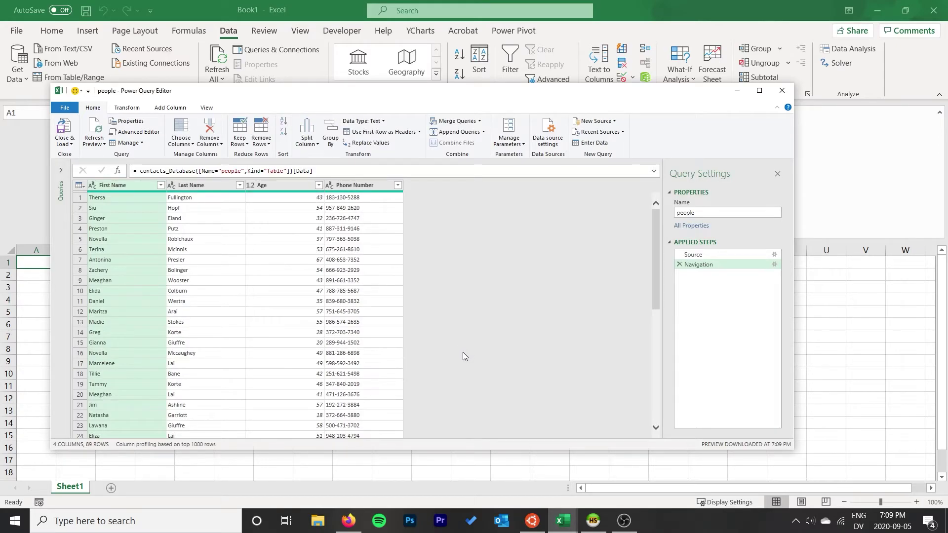
Select both the First Name and Last Name columns in the Power Query Editor
click(206, 187)
click(121, 189)
click(178, 187)
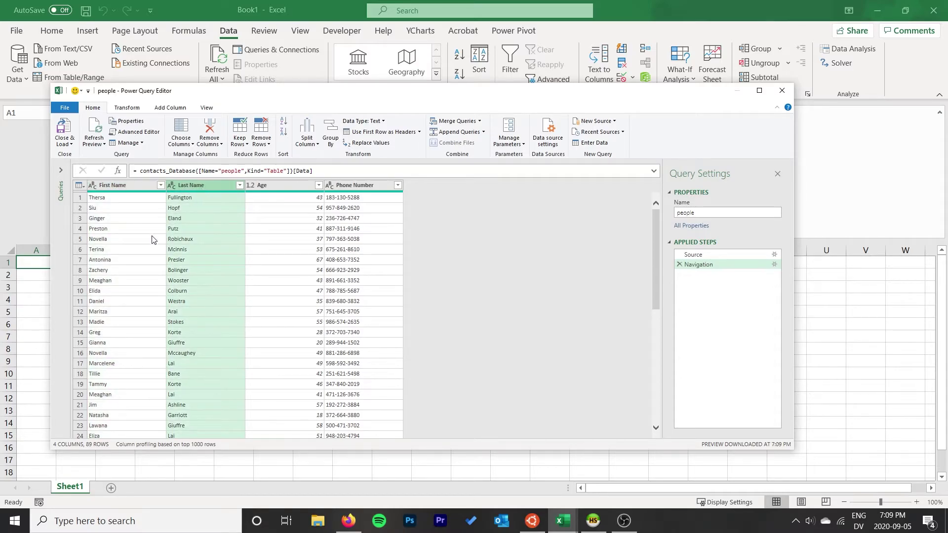
click(129, 188)
click(204, 186)
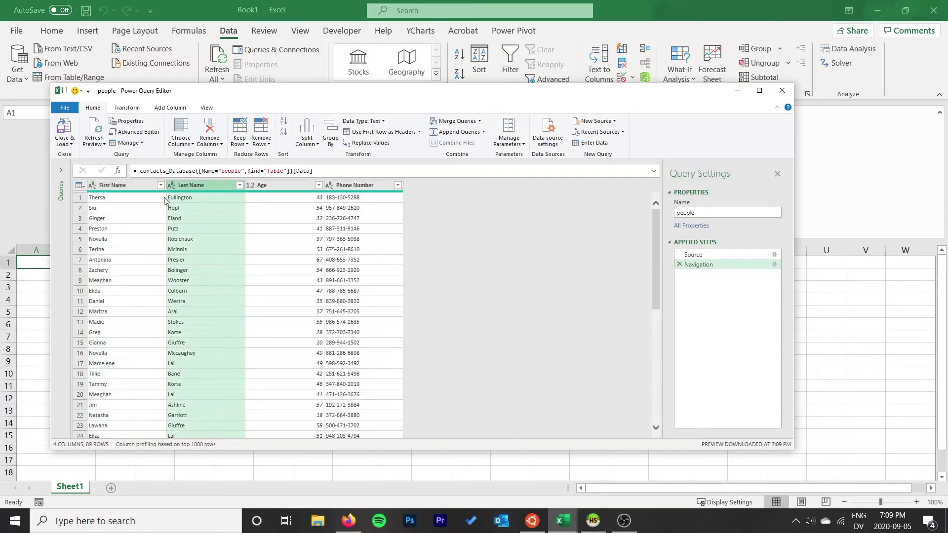
click(128, 108)
click(127, 184)
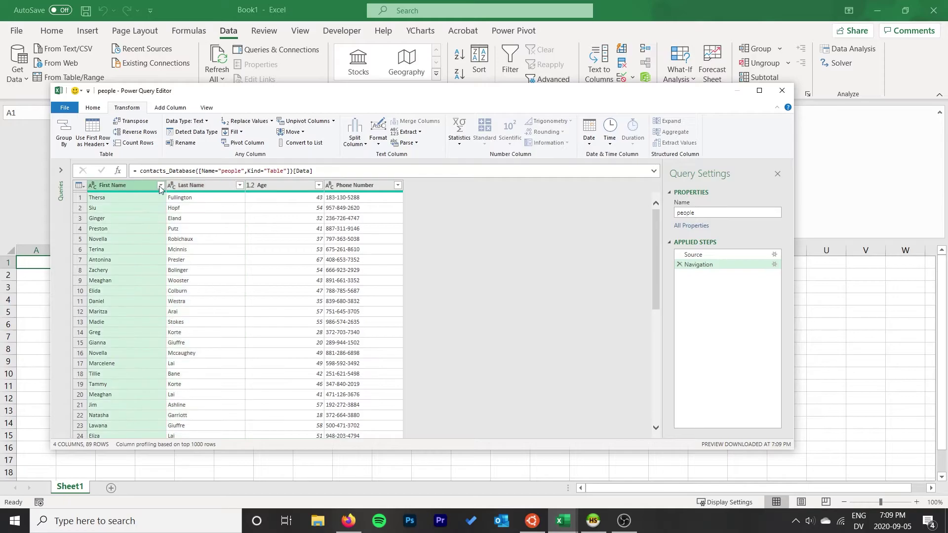
ctrl+click(201, 185)
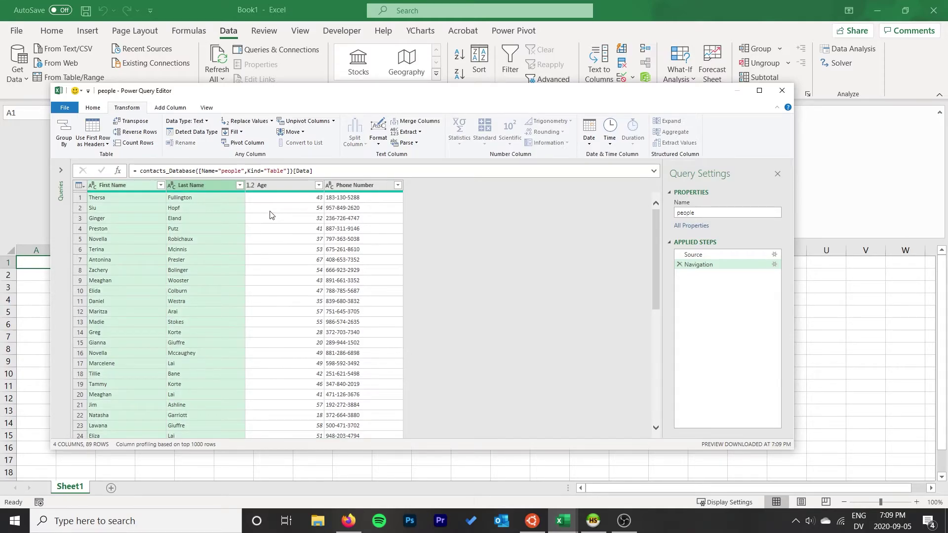
Merge the two columns with a Space separator into a new column named Name
click(417, 122)
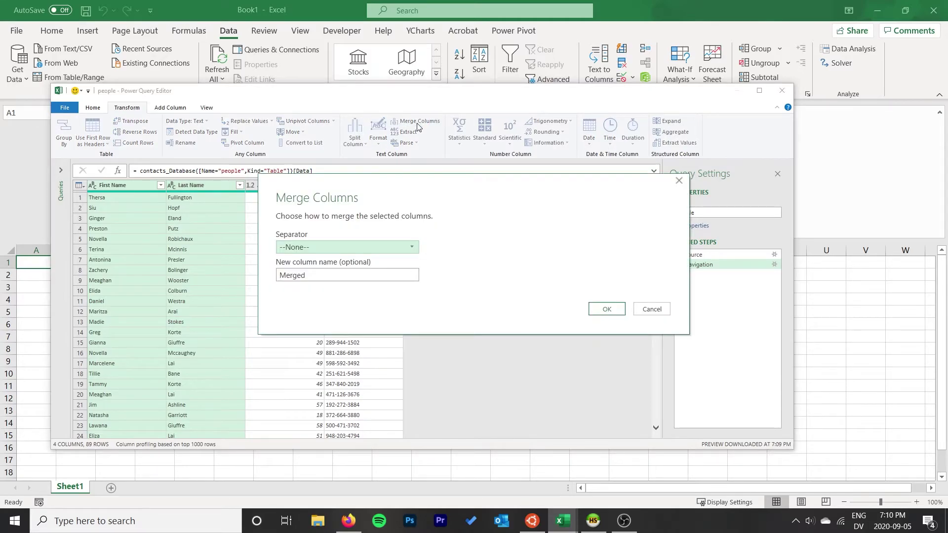
click(348, 247)
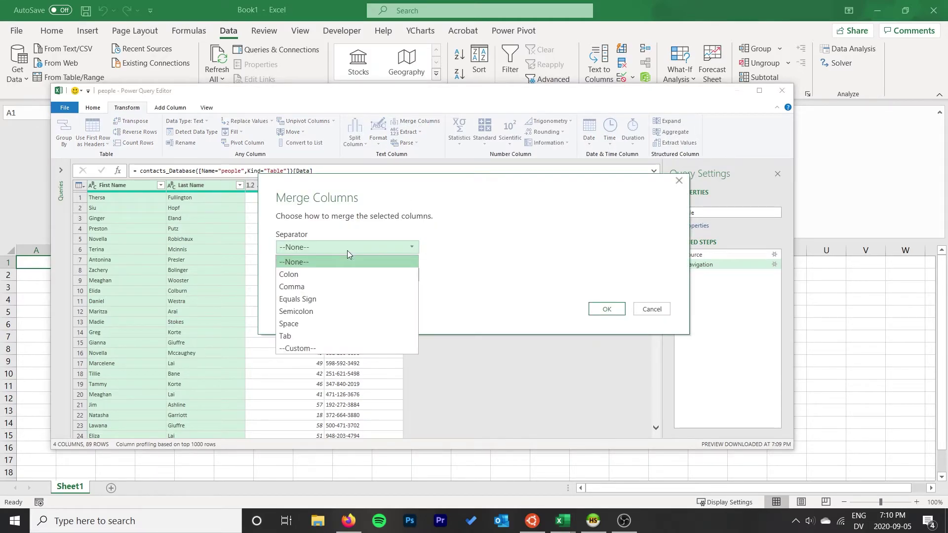
click(291, 323)
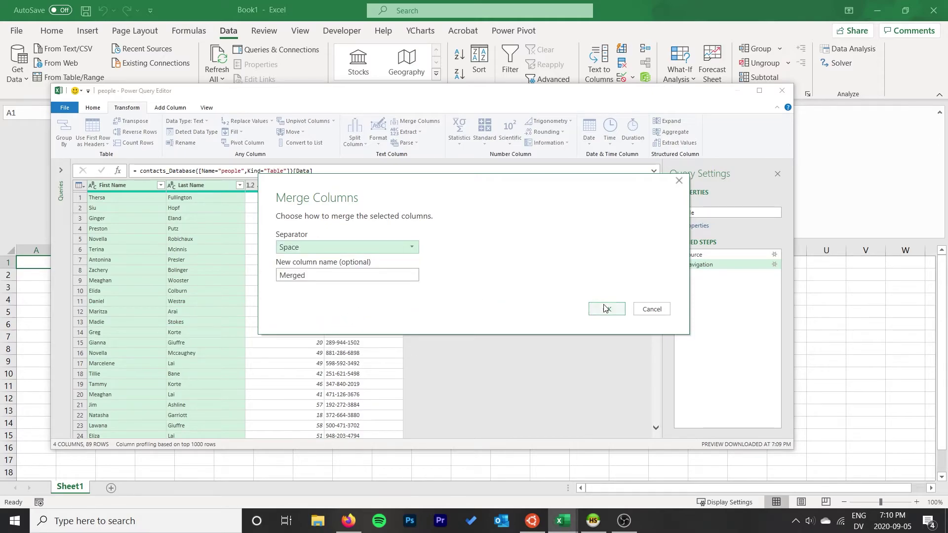
click(318, 275)
drag(417, 275, 238, 269)
key(BackSpace)
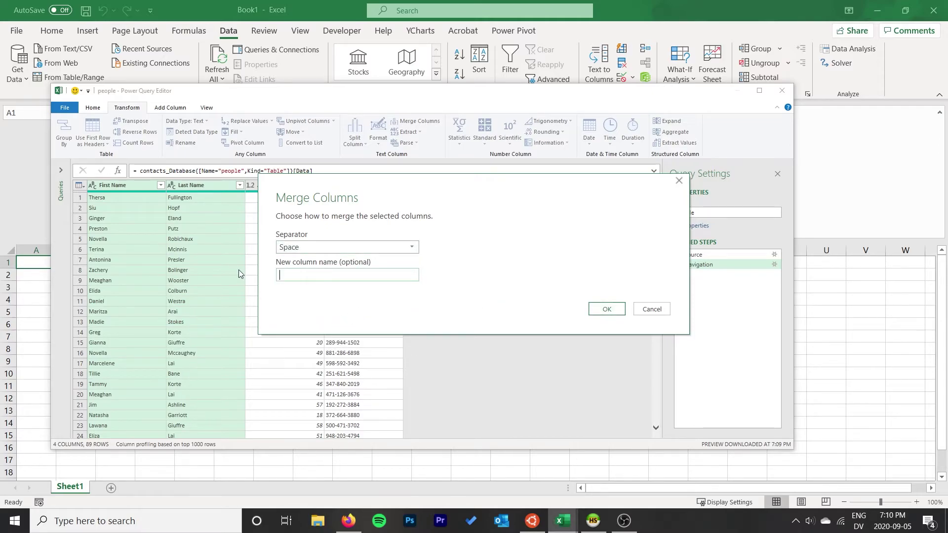
text(Name)
click(595, 310)
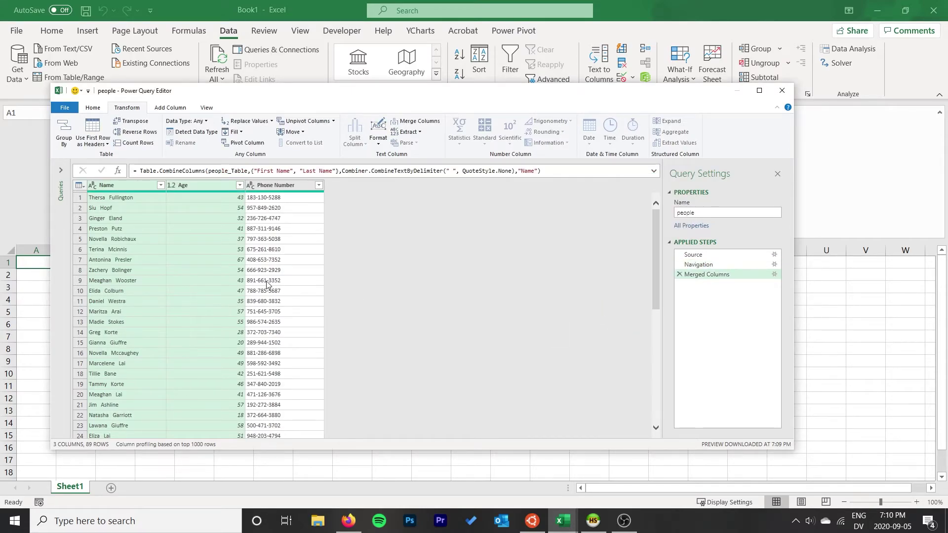
Inspect several of the merged name values in the query preview
click(119, 322)
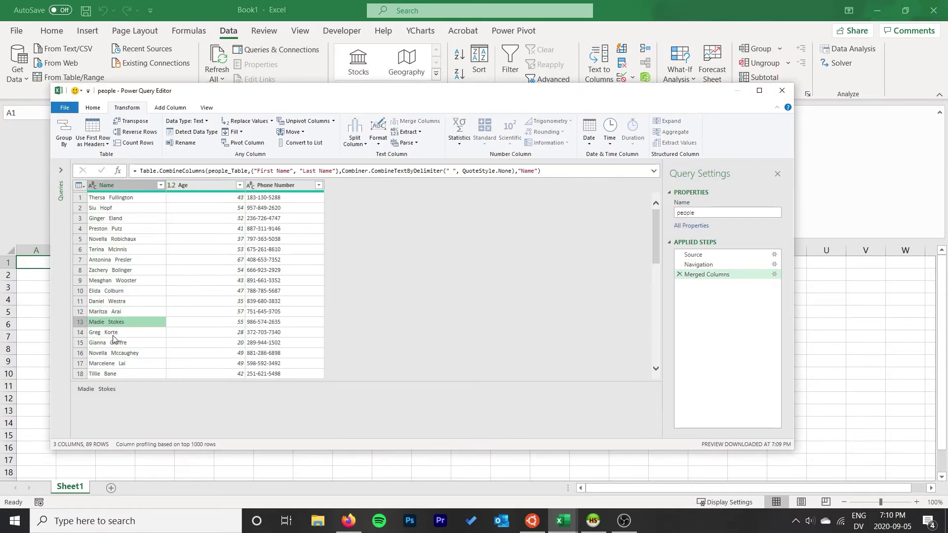
click(115, 343)
click(116, 280)
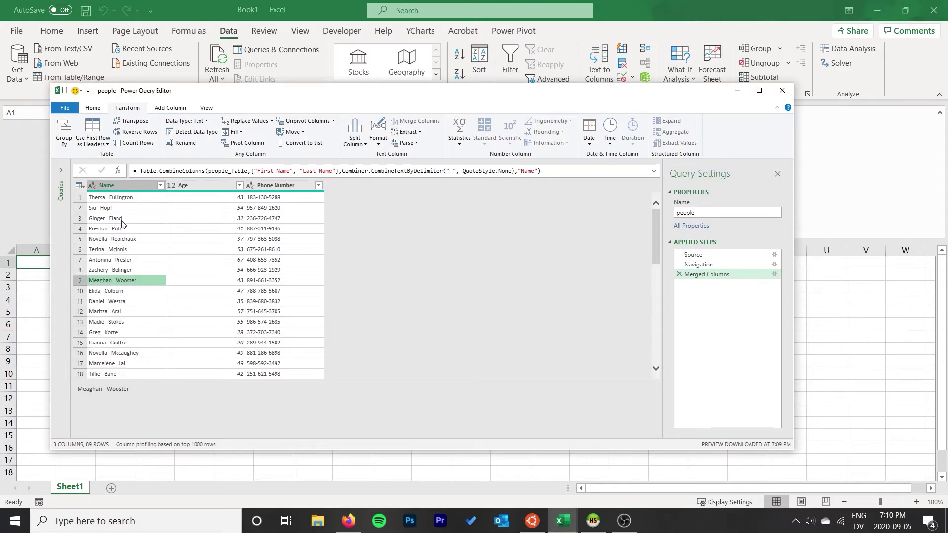
click(119, 197)
click(118, 249)
click(119, 301)
click(118, 342)
click(119, 270)
click(118, 219)
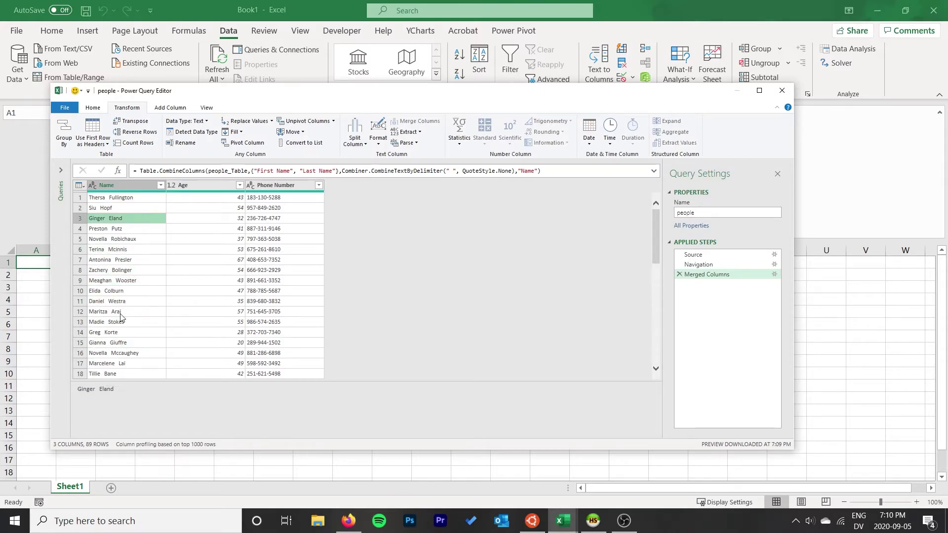
click(120, 317)
click(119, 218)
From the Navigation step, merge First Name and Last Name again into a Merged column
click(699, 265)
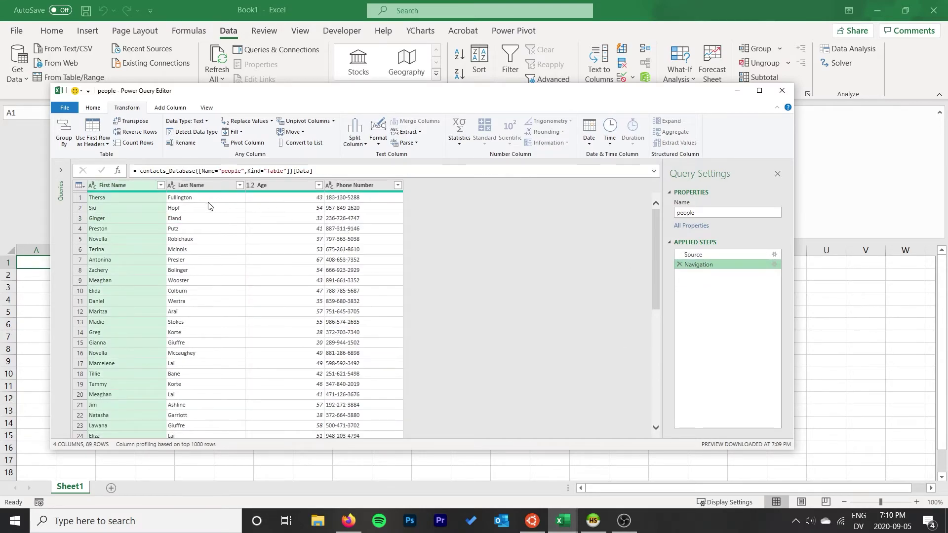
ctrl+click(200, 186)
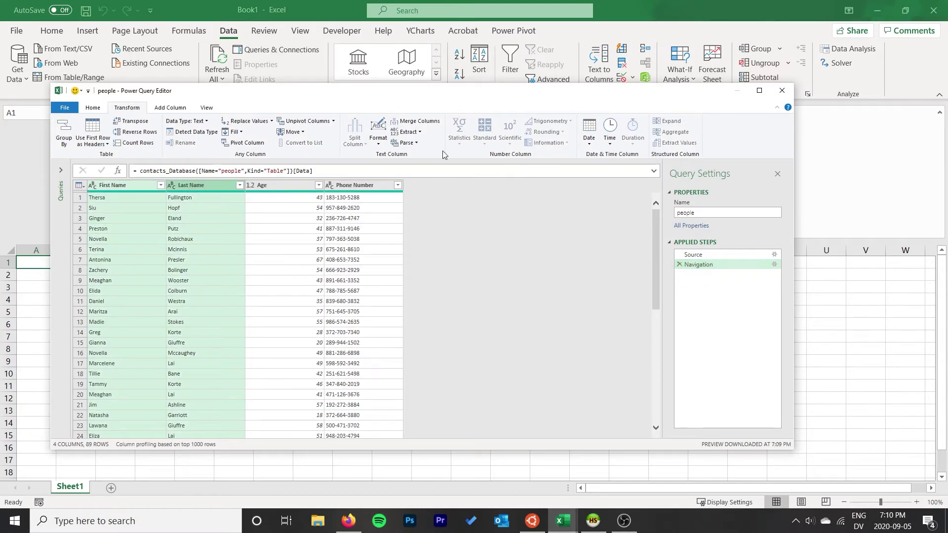
click(413, 127)
click(609, 312)
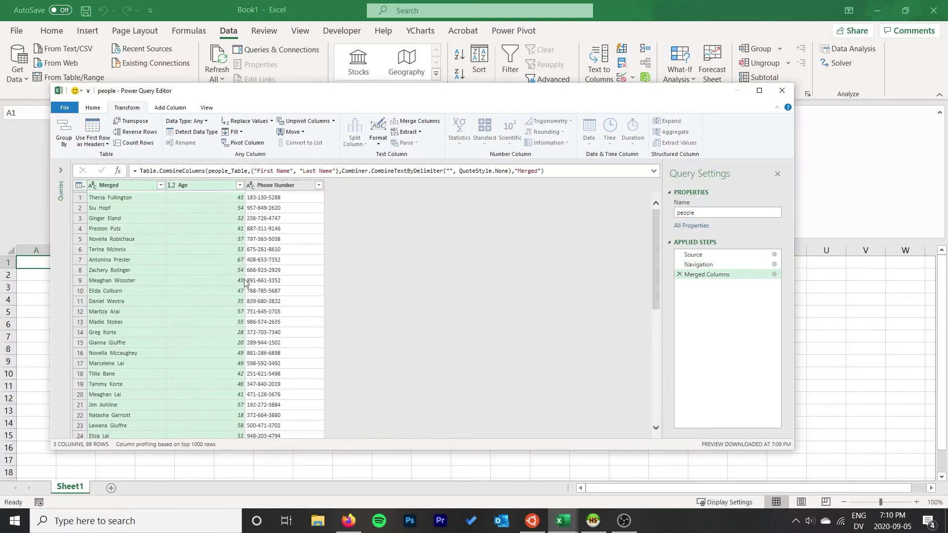
click(129, 252)
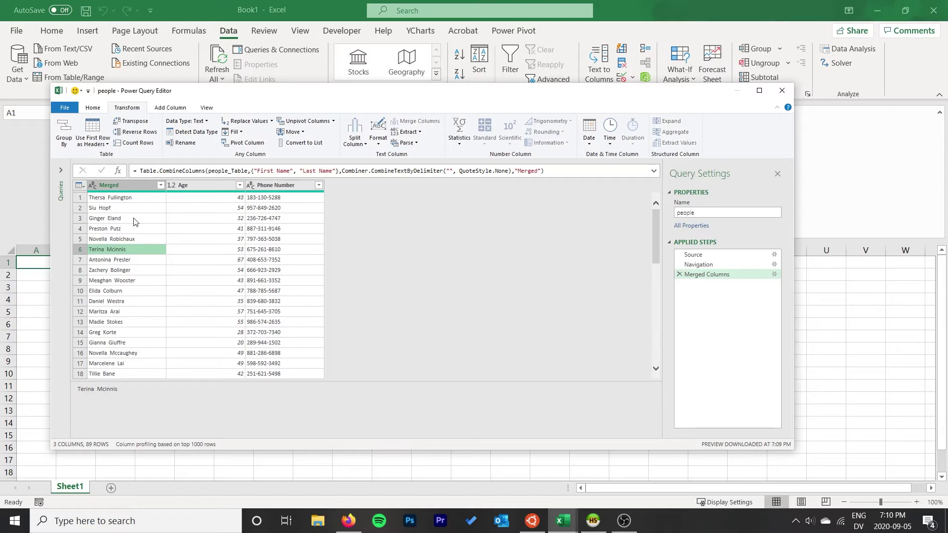
click(117, 314)
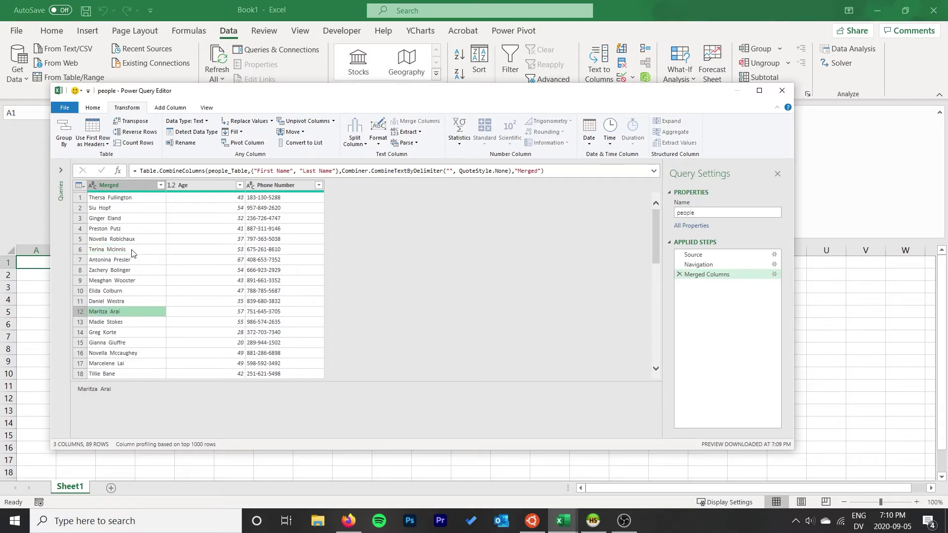
click(135, 229)
click(119, 197)
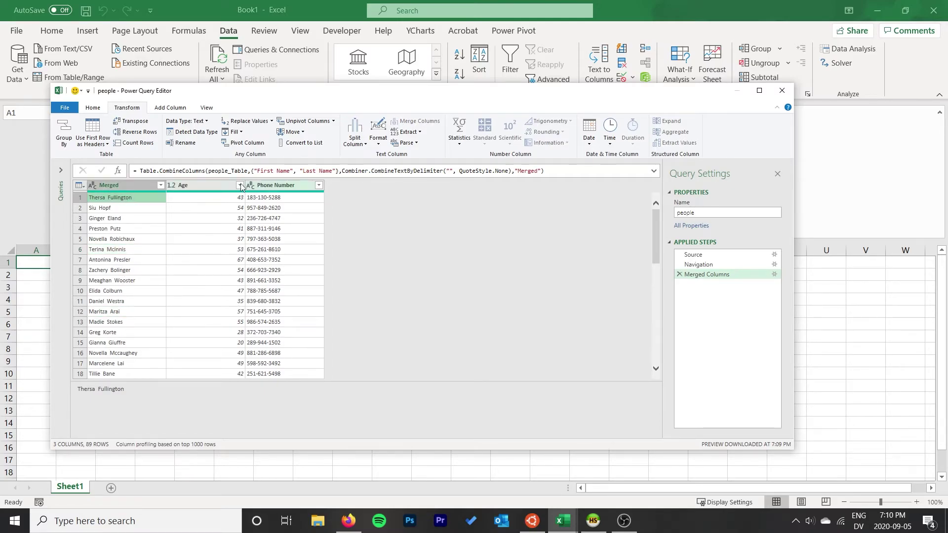
In the Advanced Editor, replace "Merged" with "Name" in the Merged Columns line
click(94, 108)
click(135, 132)
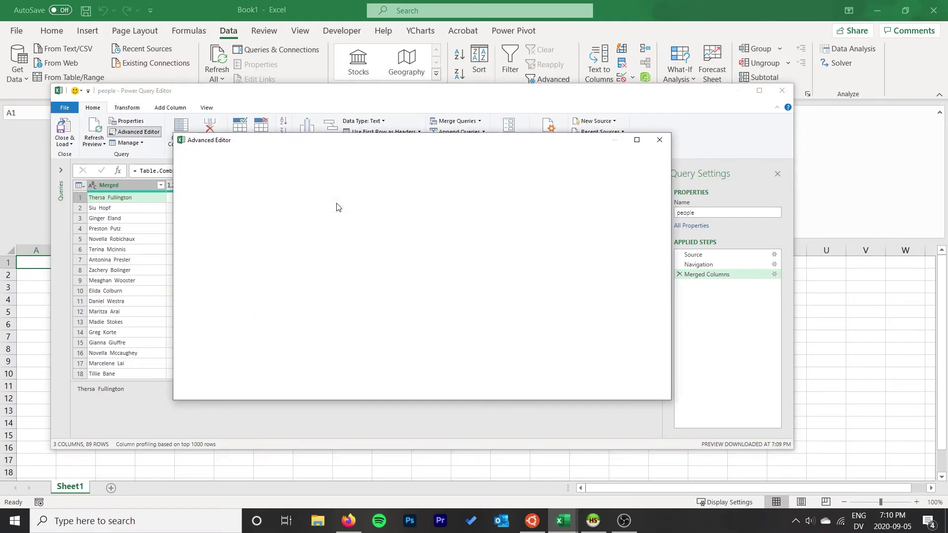
click(445, 325)
scroll(426, 341, right, 1)
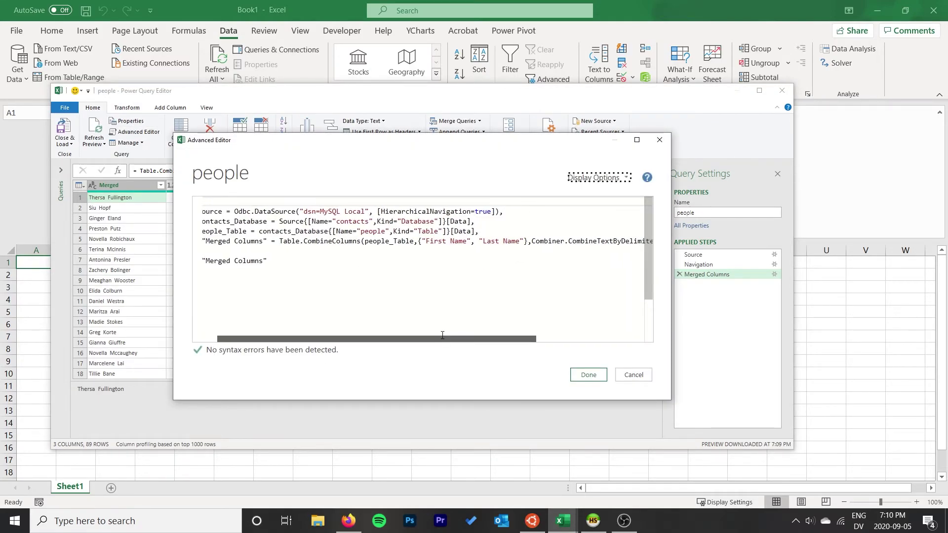
drag(427, 343, 609, 278)
drag(626, 244, 605, 244)
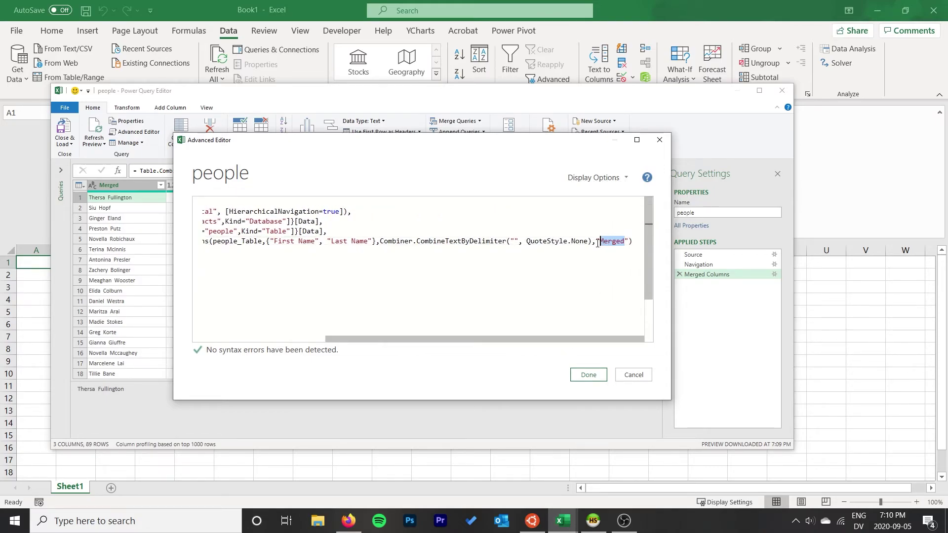
text(Name)
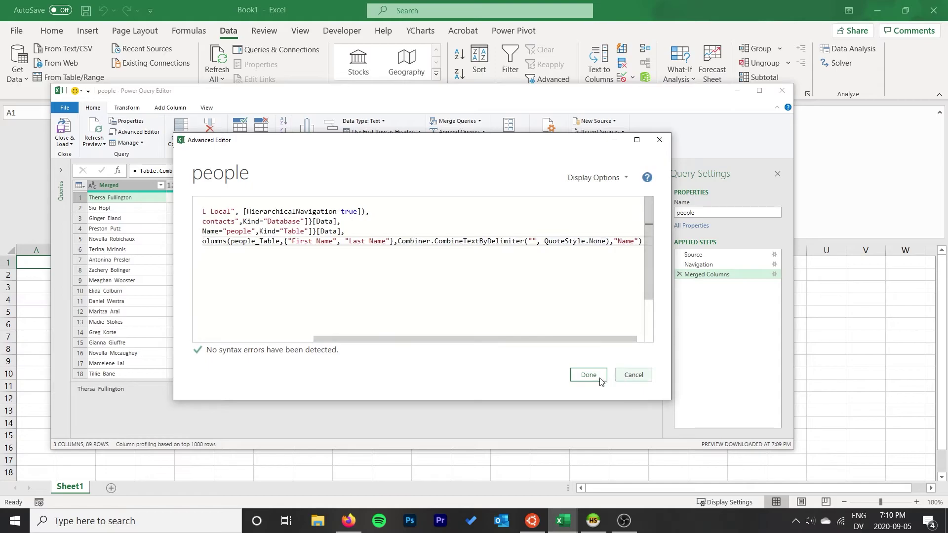
click(599, 379)
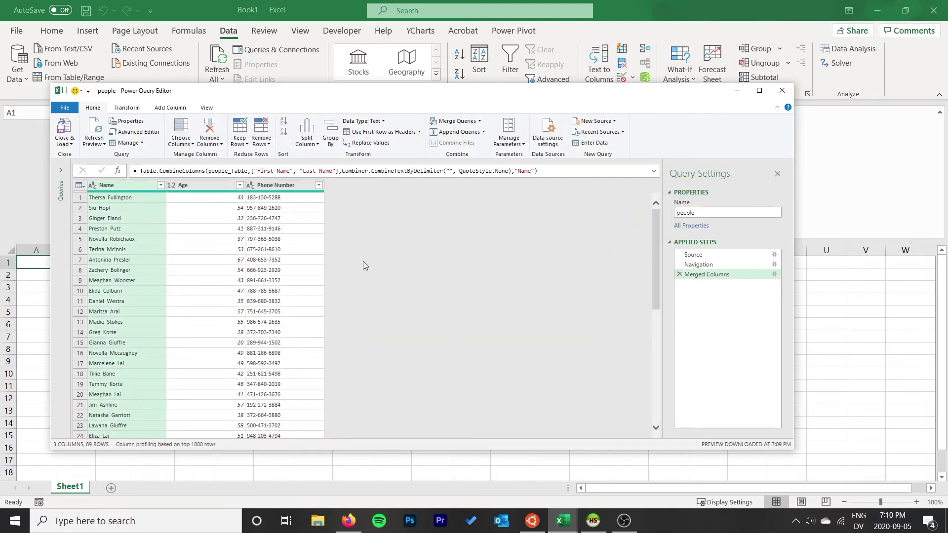
scroll(395, 276, down, 10)
scroll(198, 274, up, 10)
scroll(178, 297, down, 8)
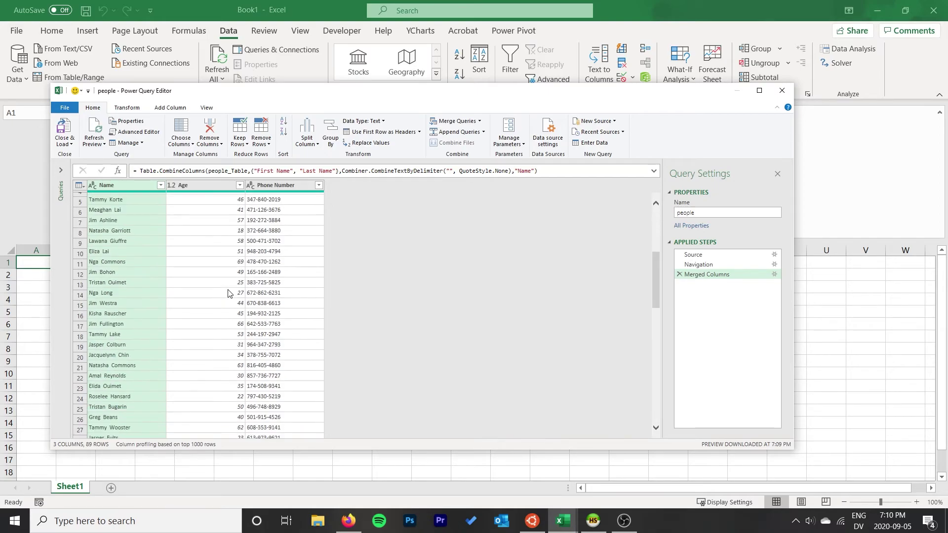
scroll(110, 286, up, 8)
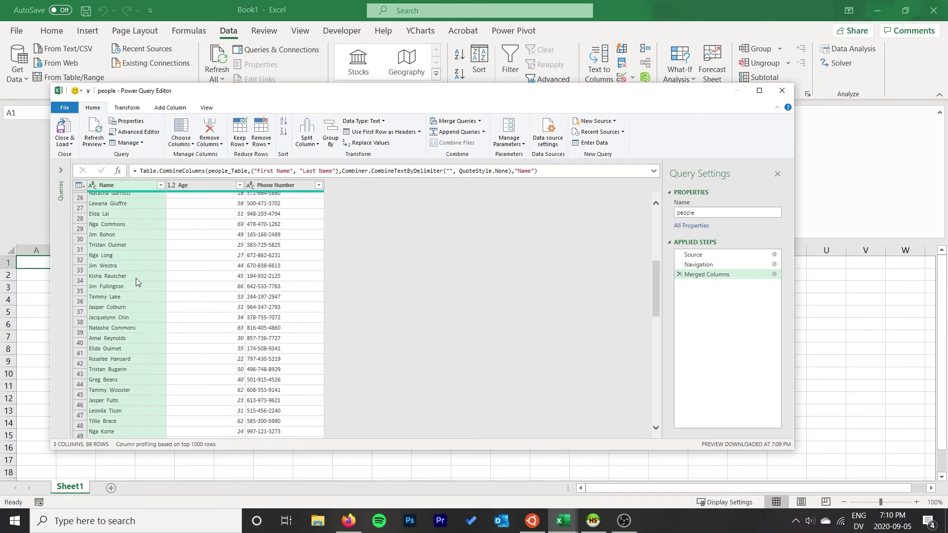
Close & Load the people query to Sheet2 as a Name, Age, Phone Number table, then refresh it
click(65, 143)
click(74, 156)
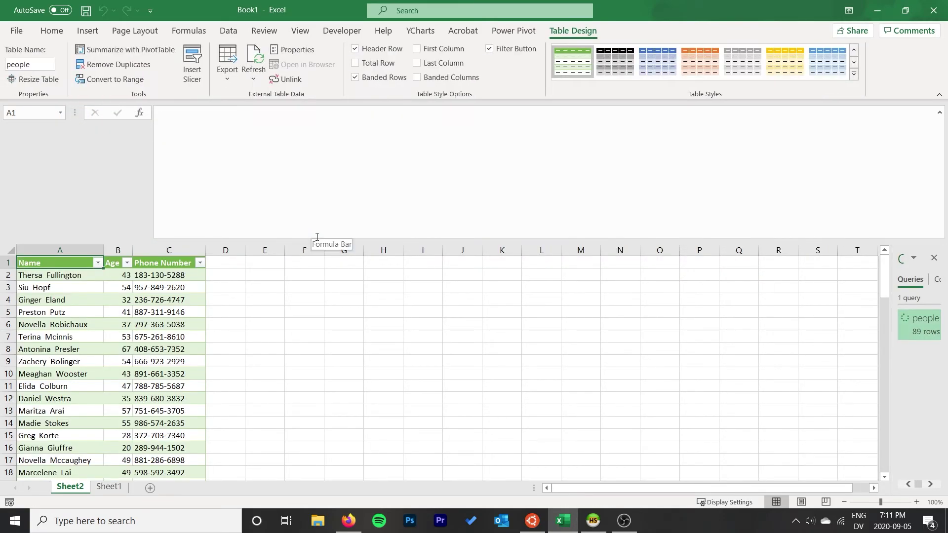
scroll(130, 319, down, 3)
scroll(130, 319, down, 20)
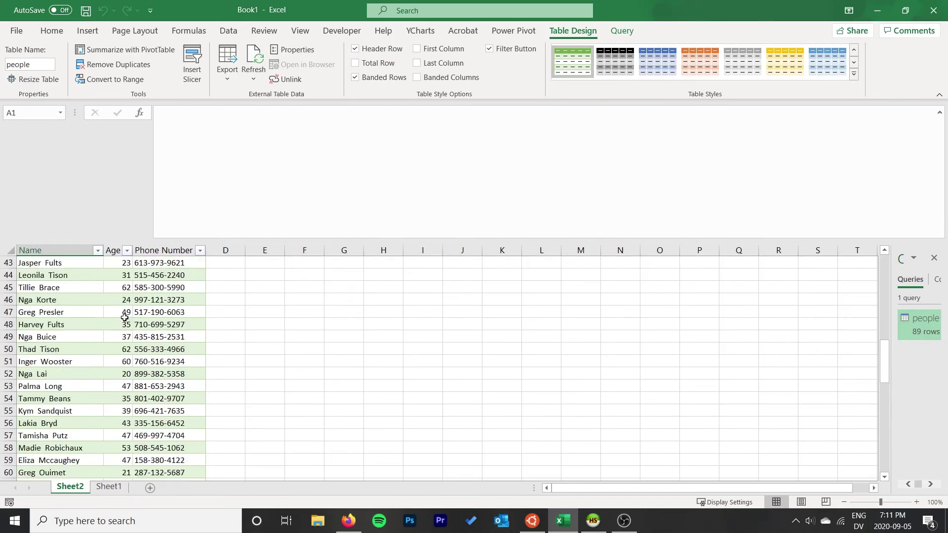
scroll(120, 313, up, 9)
scroll(54, 275, up, 3)
scroll(64, 287, down, 8)
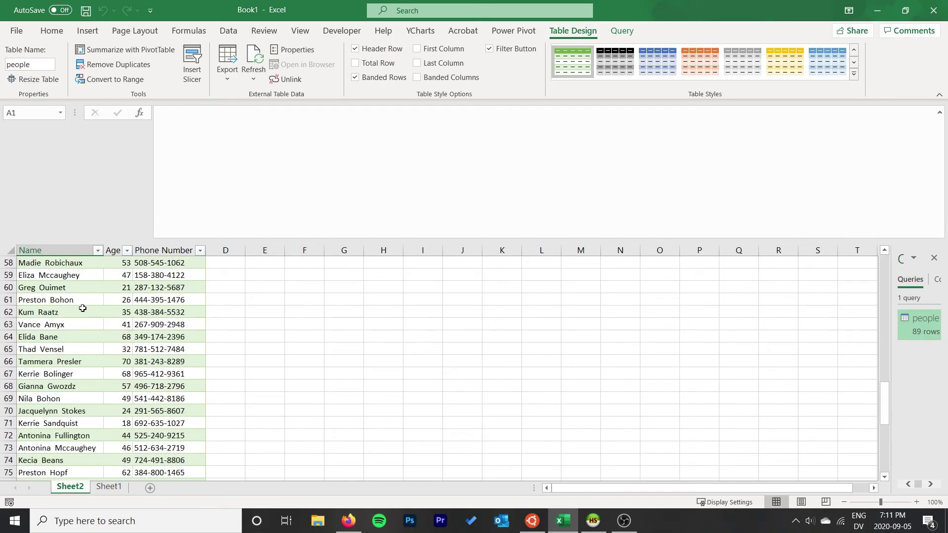
scroll(74, 296, up, 8)
scroll(84, 304, up, 11)
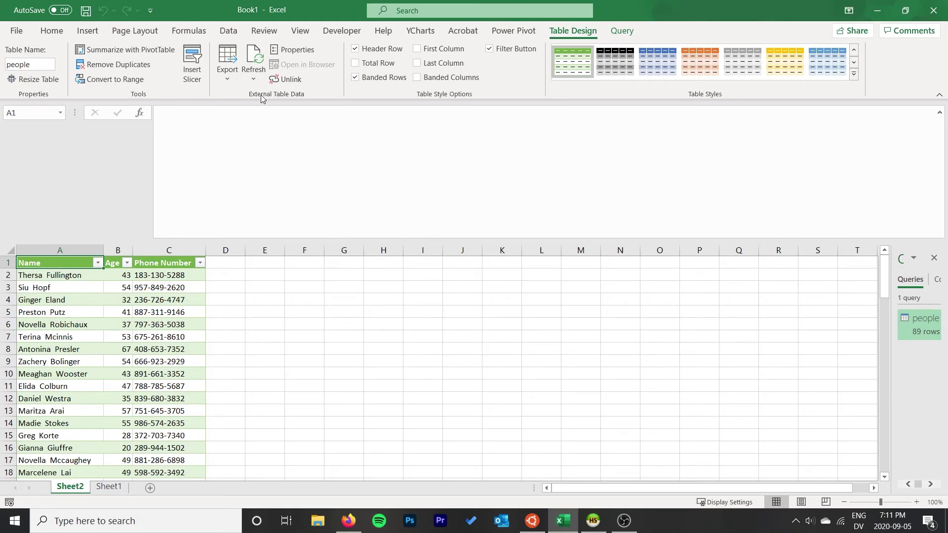
click(254, 59)
click(622, 31)
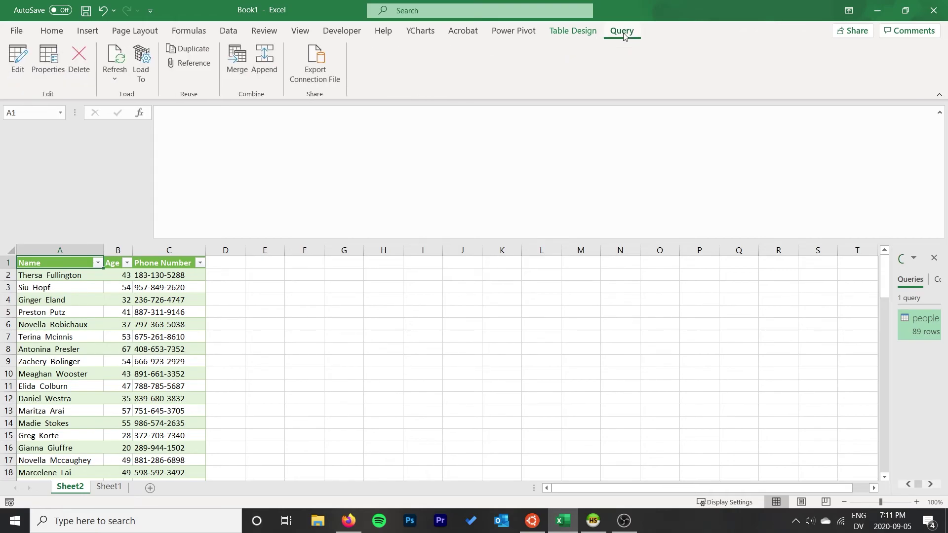
click(46, 62)
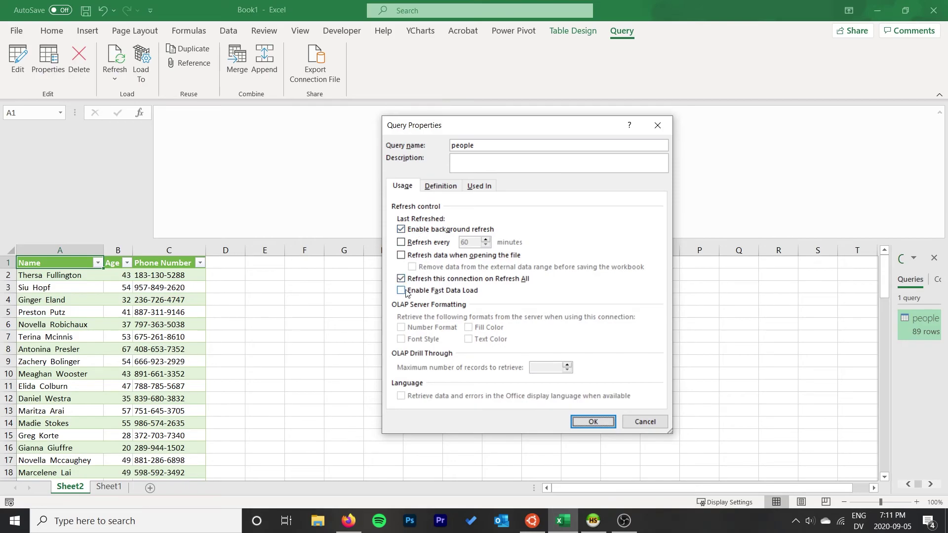
click(645, 422)
click(279, 338)
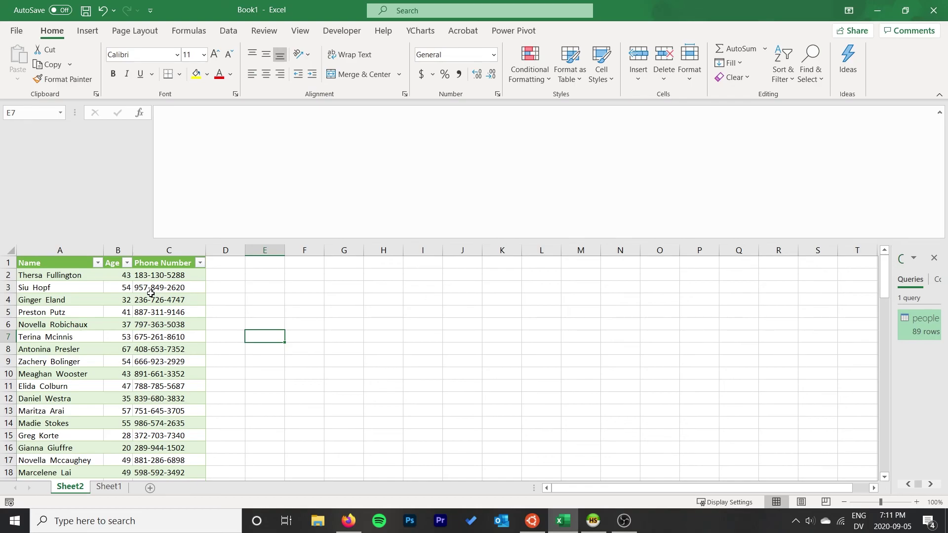
click(248, 290)
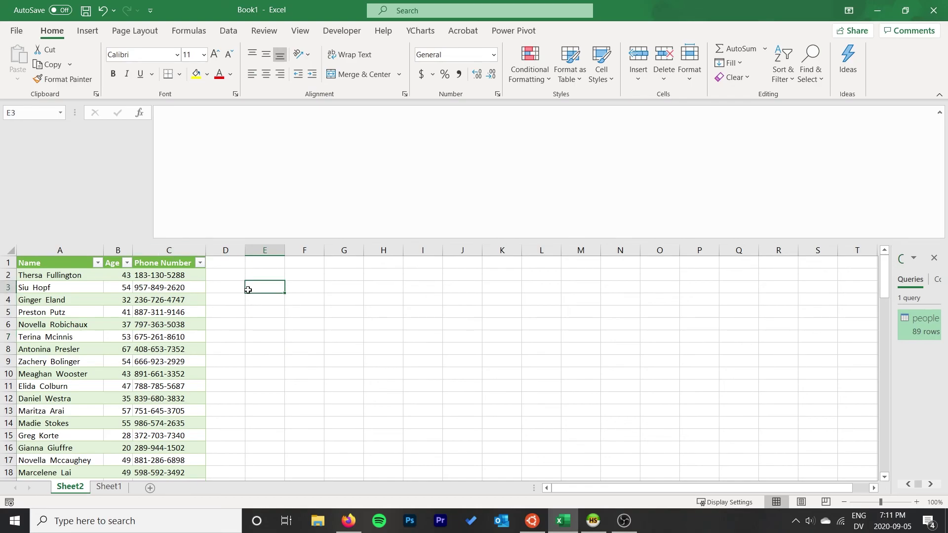